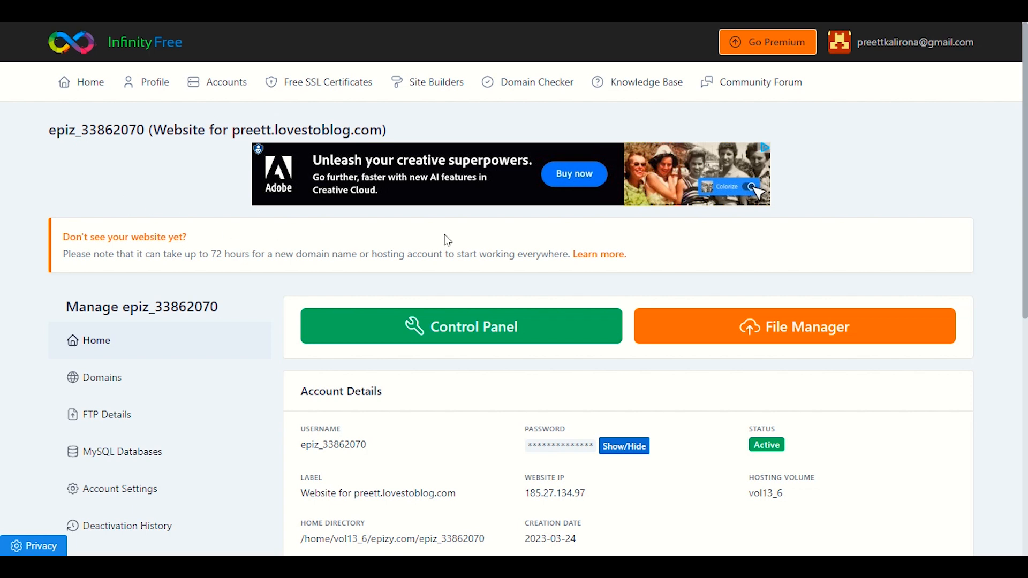
pyautogui.click(460, 329)
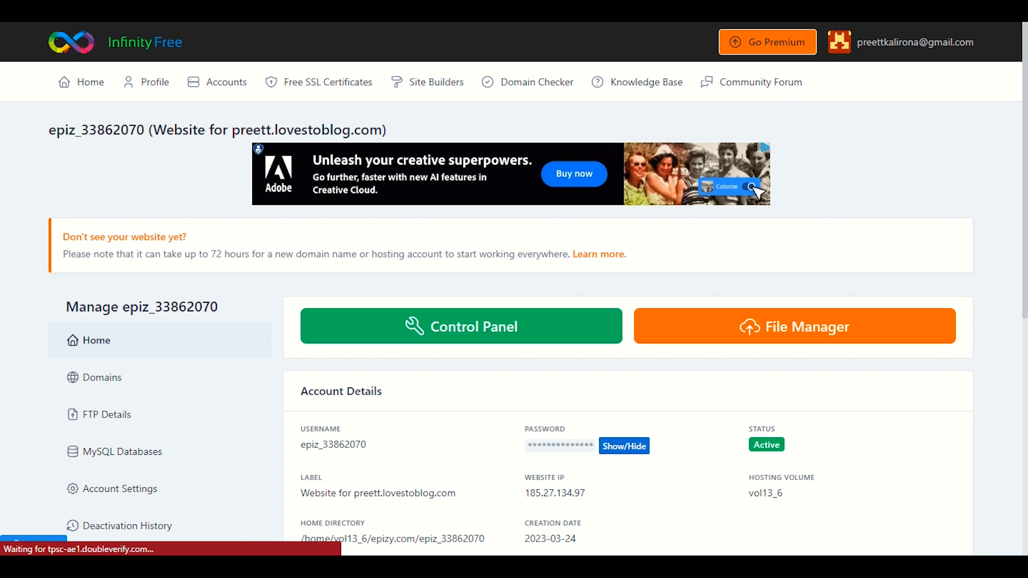
pyautogui.hotkey('alt', 'Left')
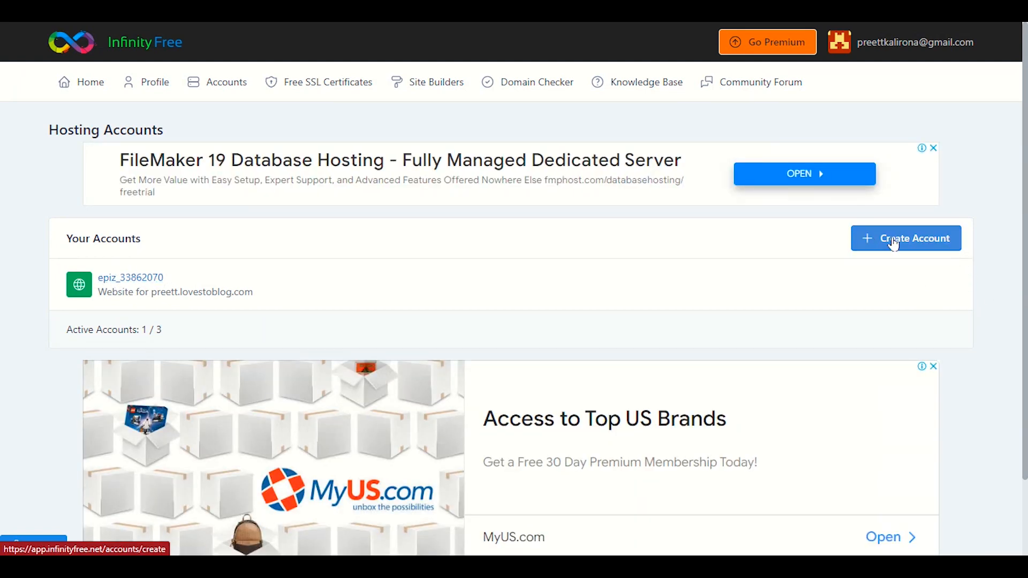
pyautogui.click(142, 275)
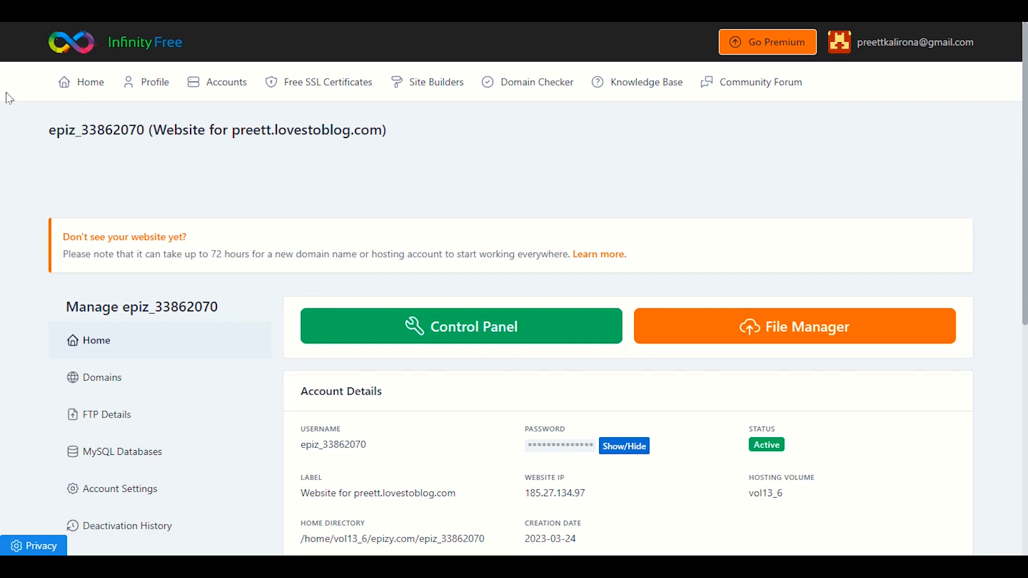
# From Free SSL Certificates, remove the preett.lovestoblog.com draft and launch the New SSL Certificate wizard.
pyautogui.click(301, 83)
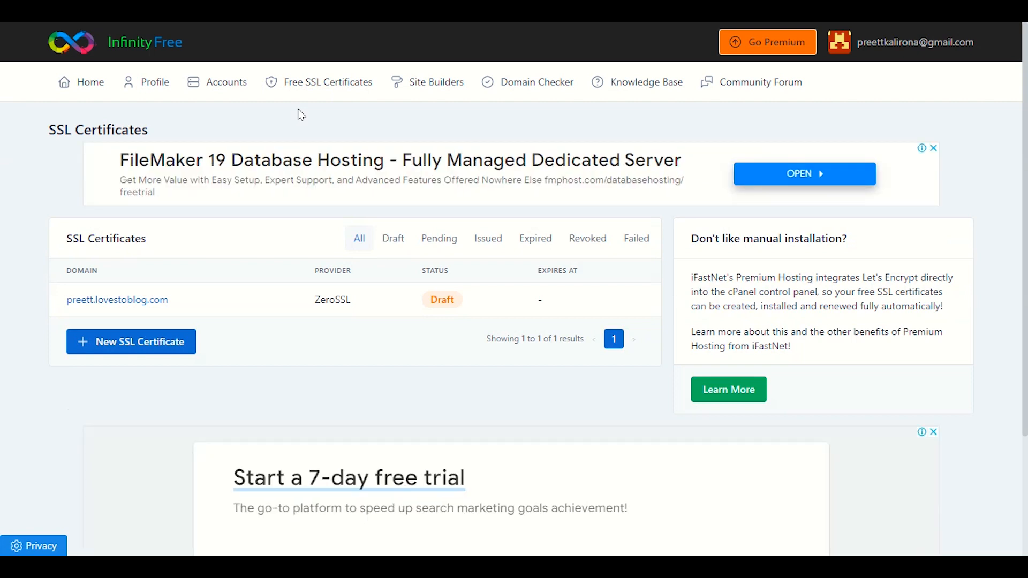
pyautogui.click(149, 310)
pyautogui.scroll(-7, 149, 330)
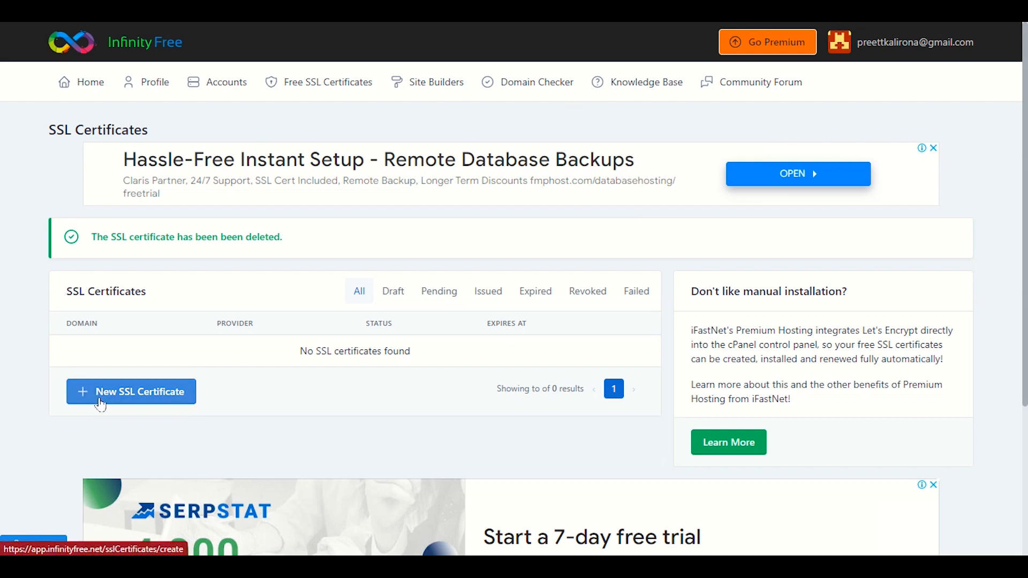
pyautogui.click(186, 404)
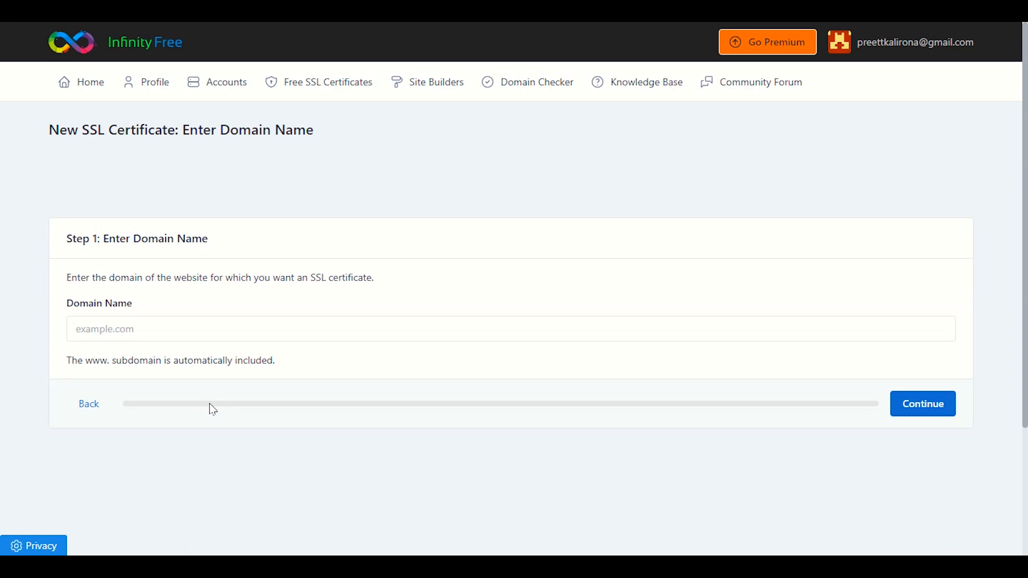
# Copy preett.lovestoblog.com from the hosting account's Label in a new Home tab.
pyautogui.click(166, 336)
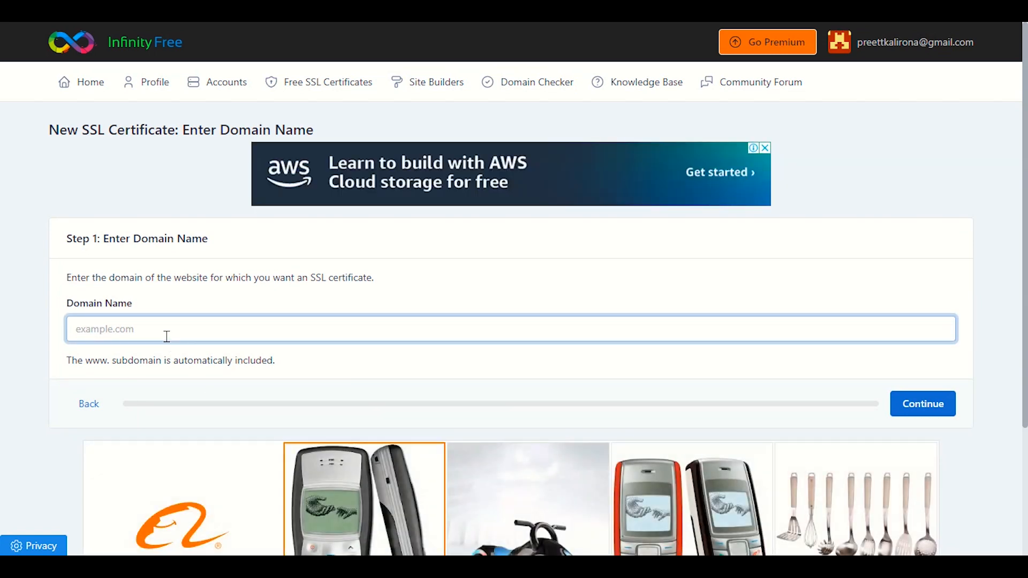
pyautogui.rightClick(89, 91)
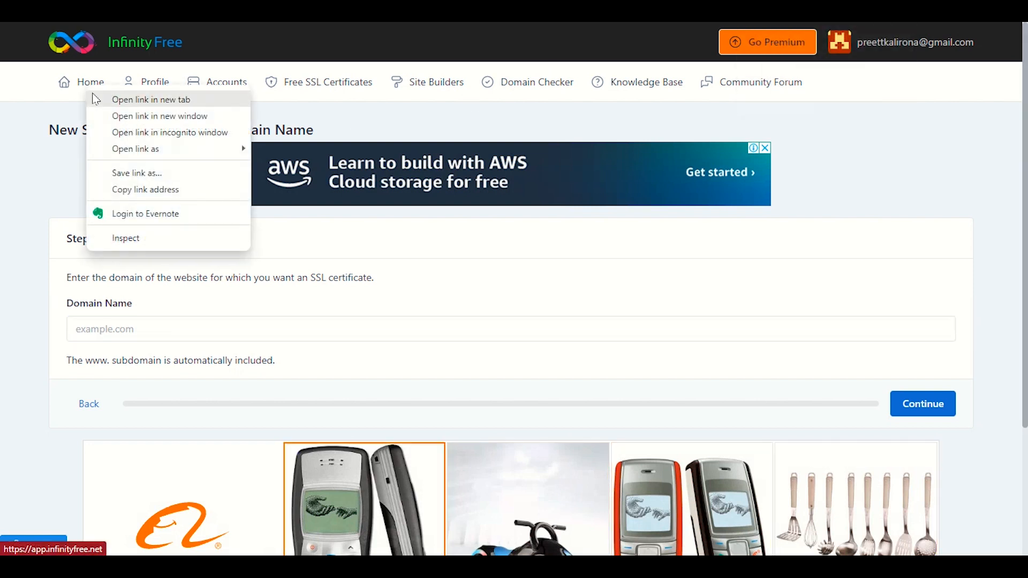
pyautogui.click(94, 99)
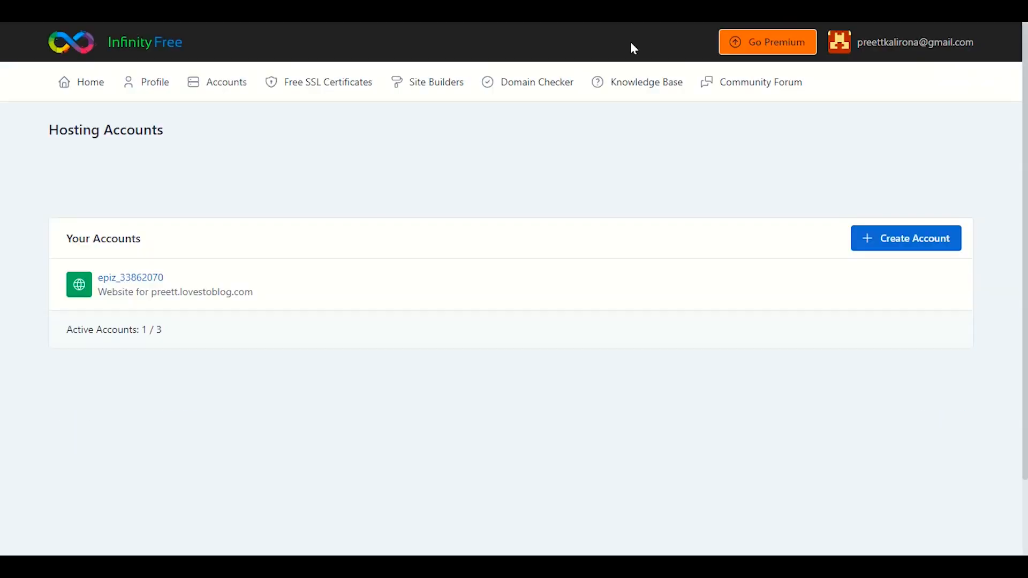
pyautogui.click(150, 280)
pyautogui.scroll(-5, 464, 251)
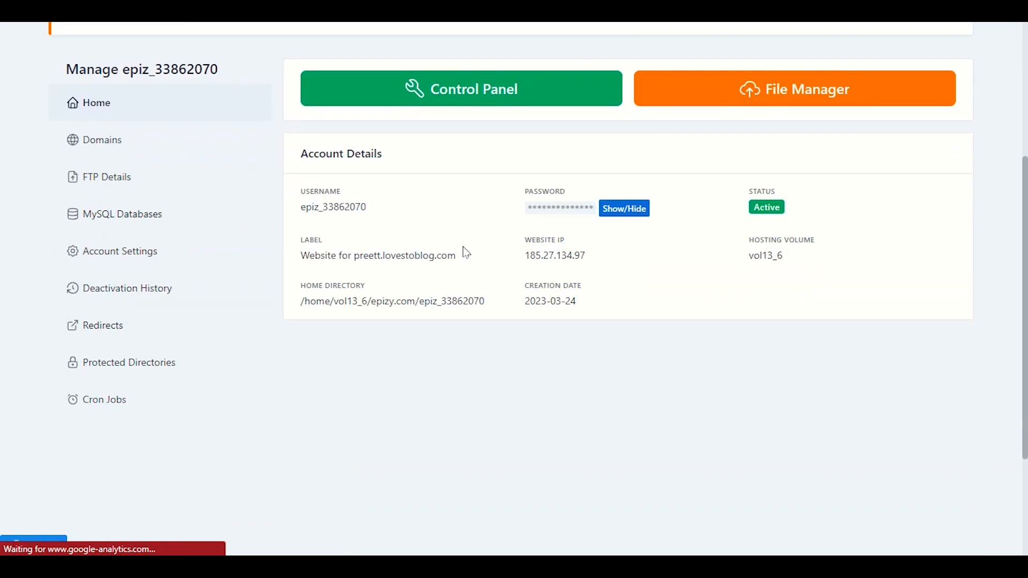
pyautogui.scroll(5, 486, 331)
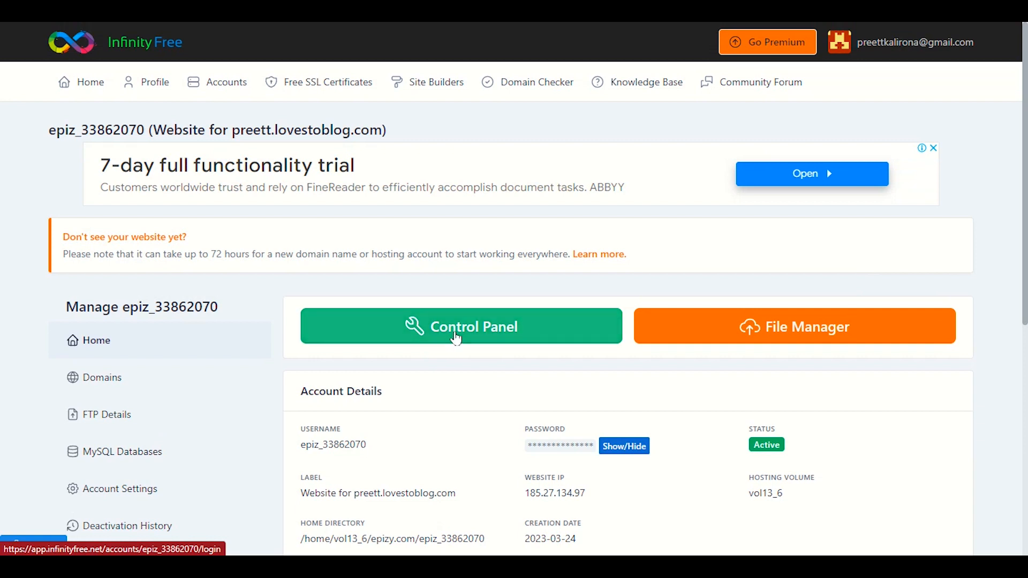
pyautogui.moveTo(456, 338); pyautogui.dragTo(442, 471)
pyautogui.scroll(-2, 442, 471)
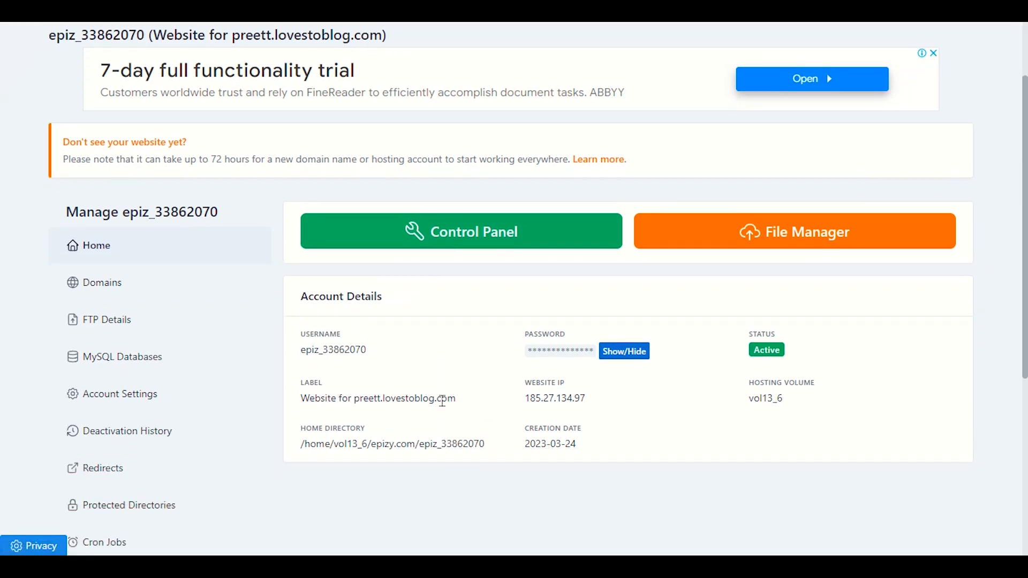
pyautogui.moveTo(469, 403); pyautogui.dragTo(354, 401)
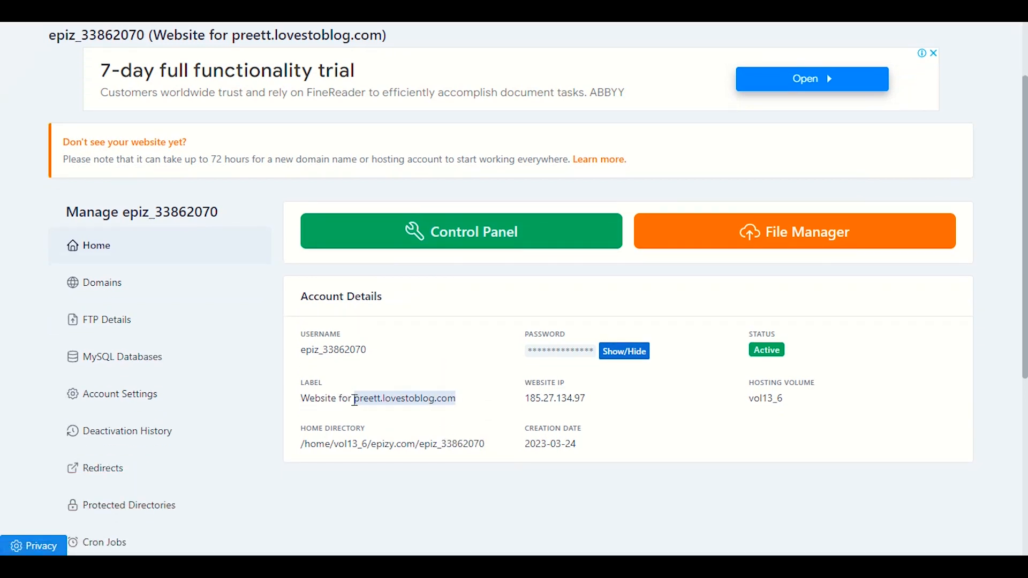
pyautogui.rightClick(354, 400)
pyautogui.click(393, 270)
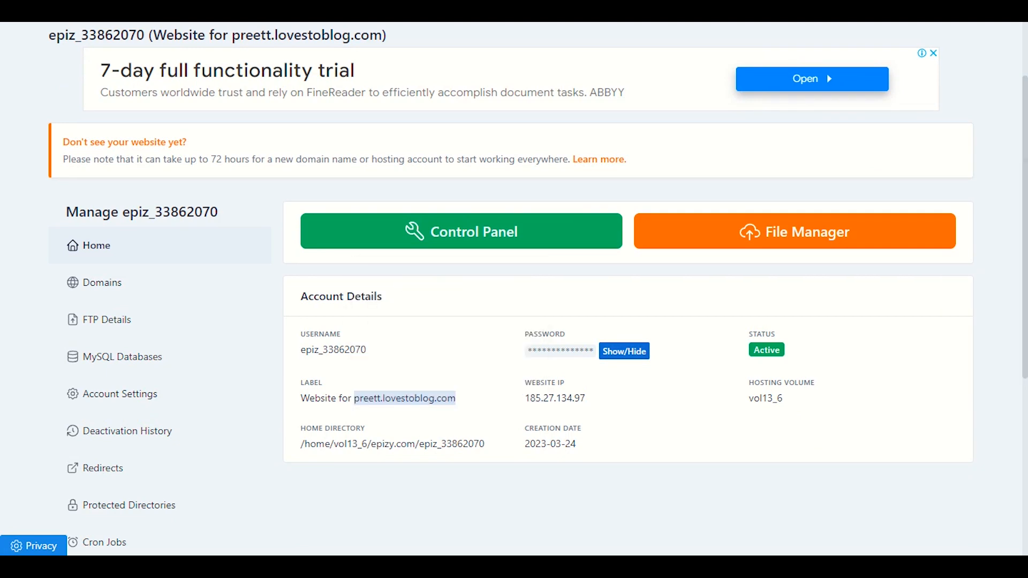
# Paste preett.lovestoblog.com into the certificate's Domain Name field and check it.
pyautogui.hotkey('ctrl', 'Tab')
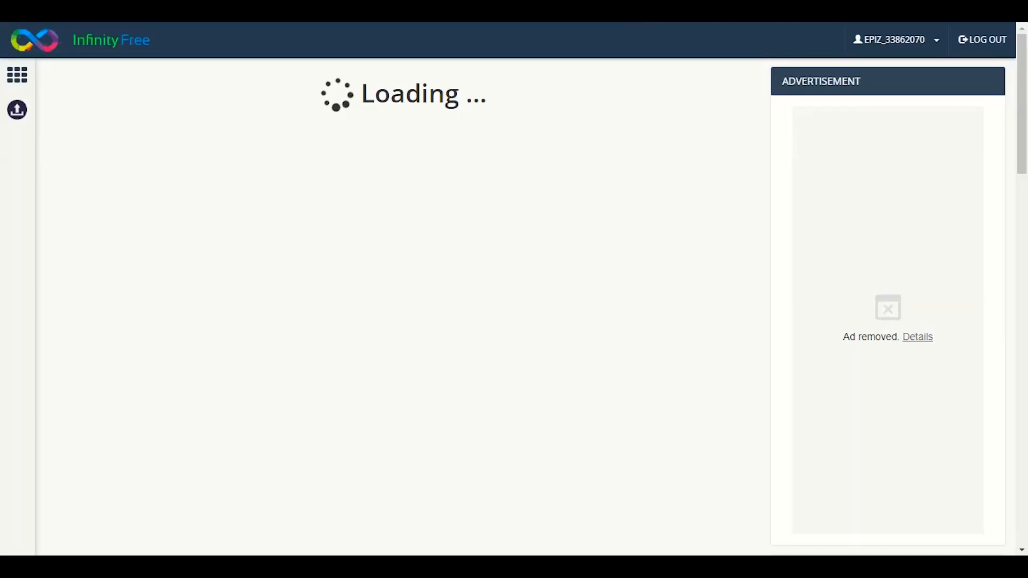
pyautogui.hotkey('ctrl', 'Tab')
pyautogui.rightClick(156, 334)
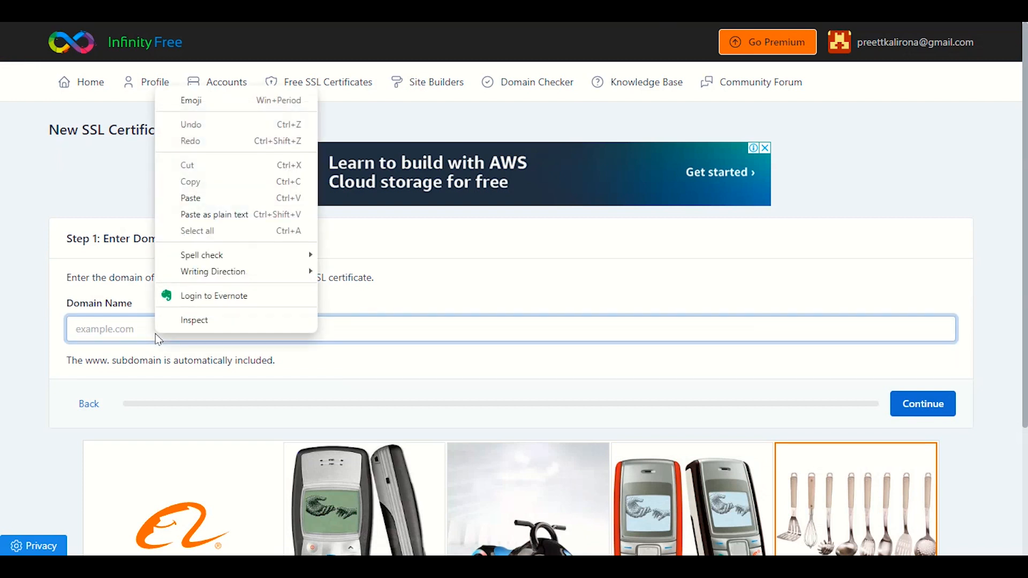
pyautogui.click(200, 198)
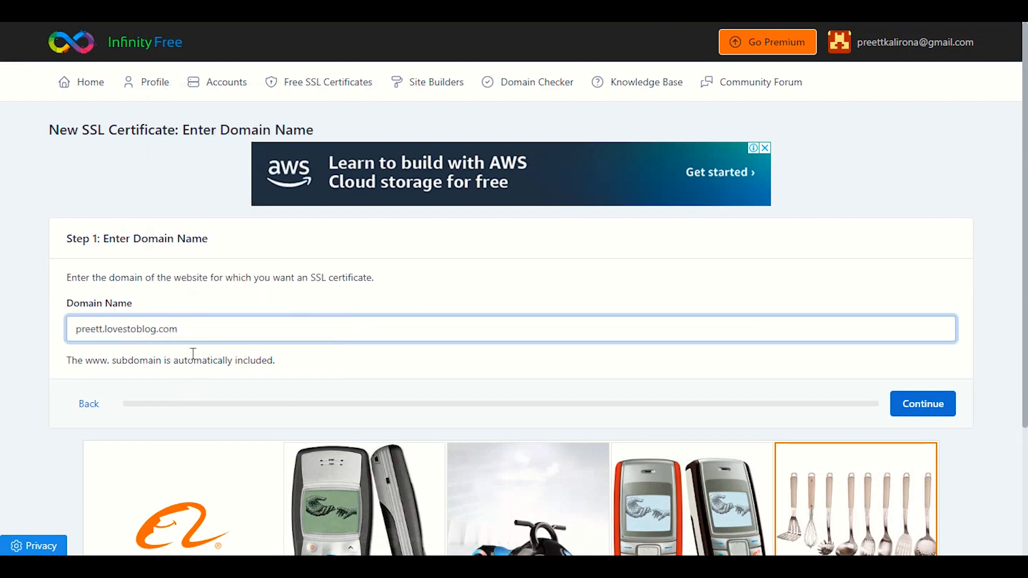
pyautogui.click(76, 334)
pyautogui.moveTo(189, 329); pyautogui.dragTo(76, 329)
pyautogui.click(144, 331)
# Submit the domain and pick ZeroSSL, with its roughly ten-minute issue time, as provider.
pyautogui.click(923, 403)
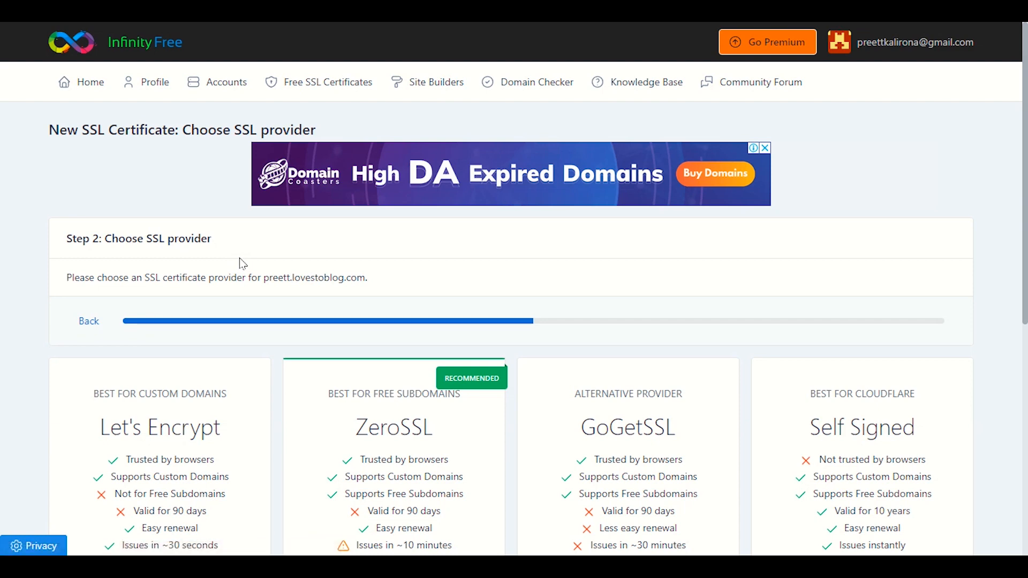
pyautogui.scroll(-4, 270, 263)
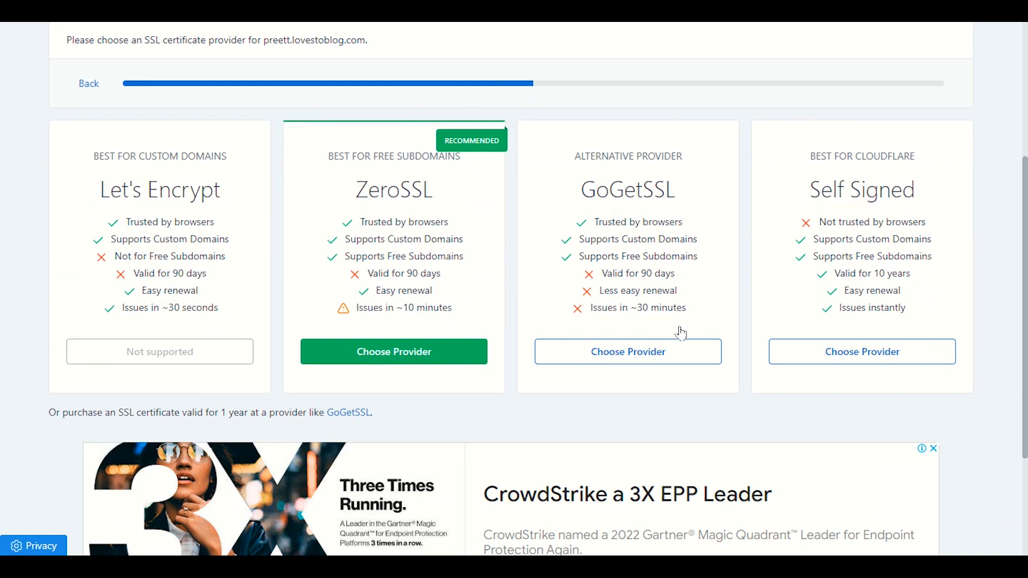
pyautogui.moveTo(464, 311); pyautogui.dragTo(374, 313)
pyautogui.click(402, 319)
pyautogui.click(412, 357)
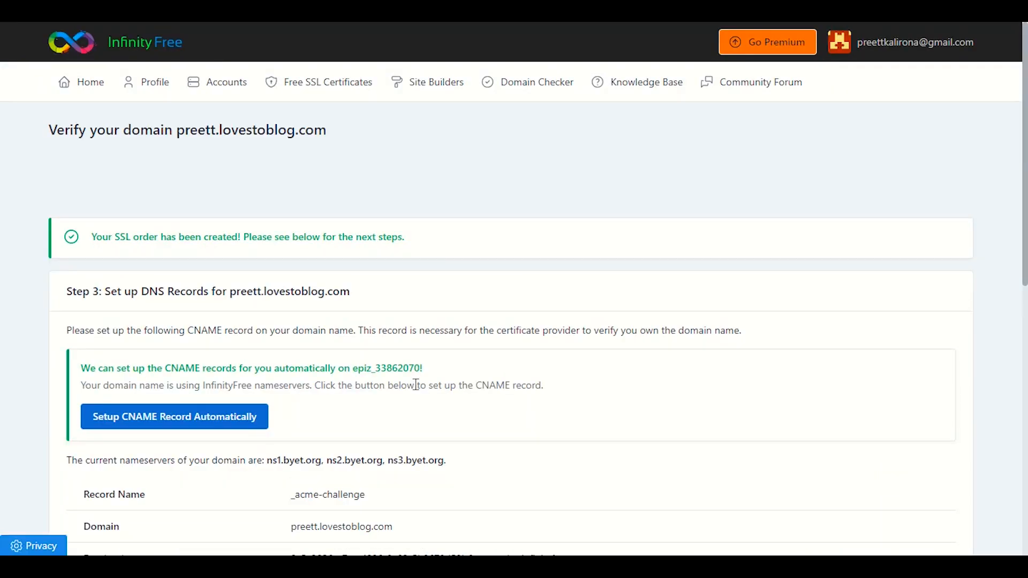
# Start automatic setup of the ZeroSSL verification CNAME record for preett.lovestoblog.com.
pyautogui.scroll(-3, 416, 384)
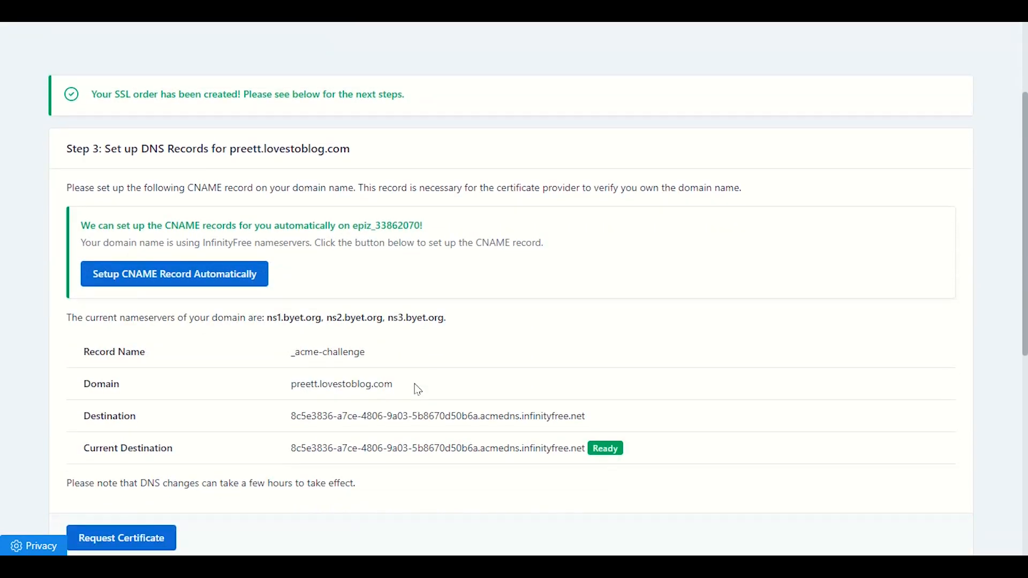
pyautogui.click(136, 288)
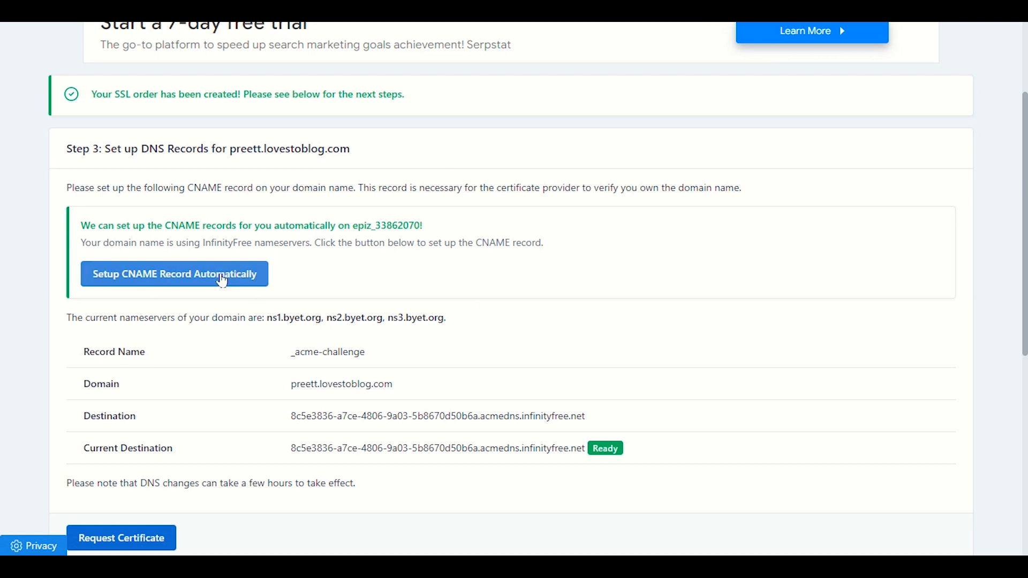
pyautogui.scroll(-1, 230, 275)
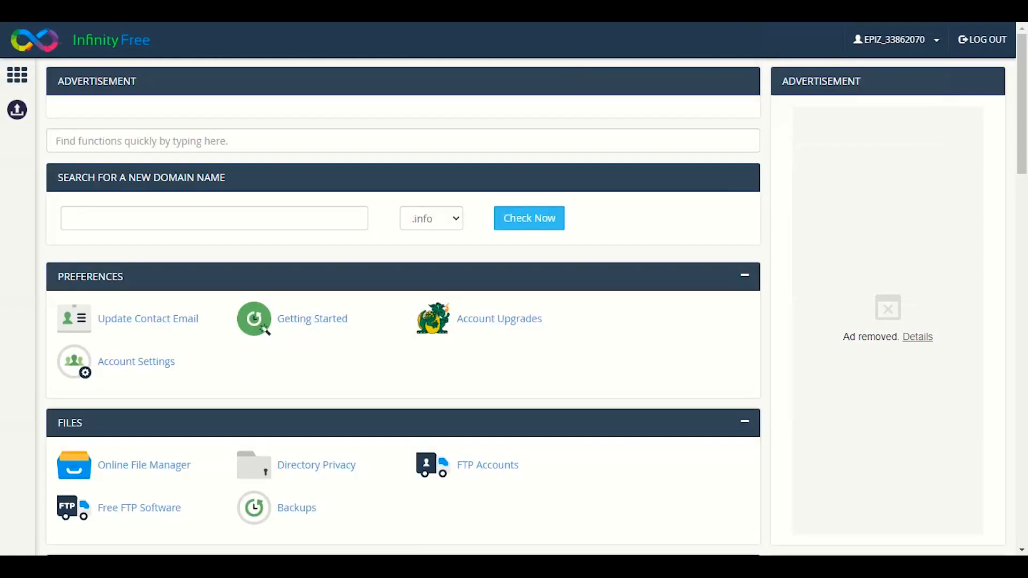
# Dismiss the full-page advertisement covering the control panel.
pyautogui.scroll(-5, 303, 299)
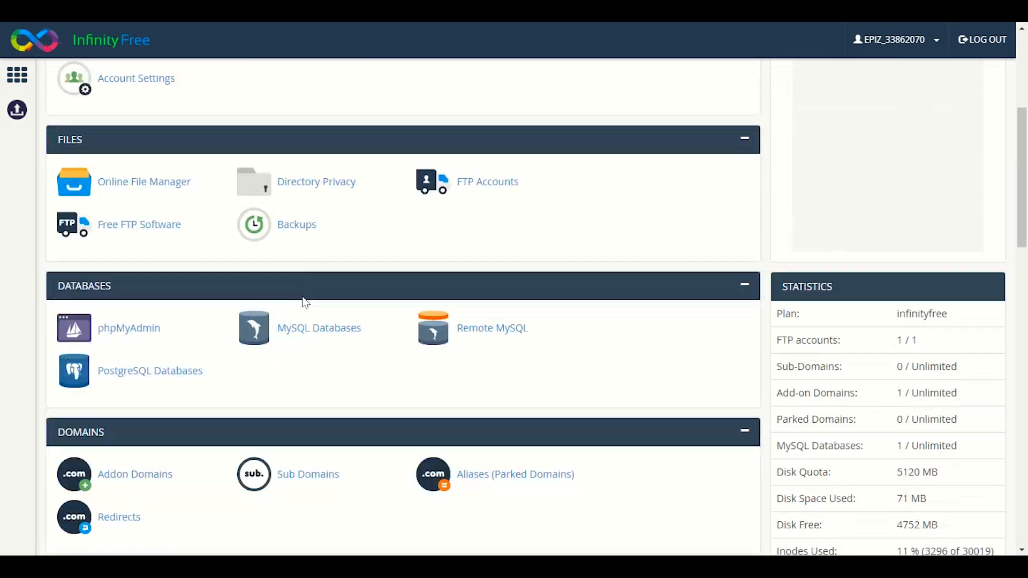
pyautogui.scroll(5, 303, 297)
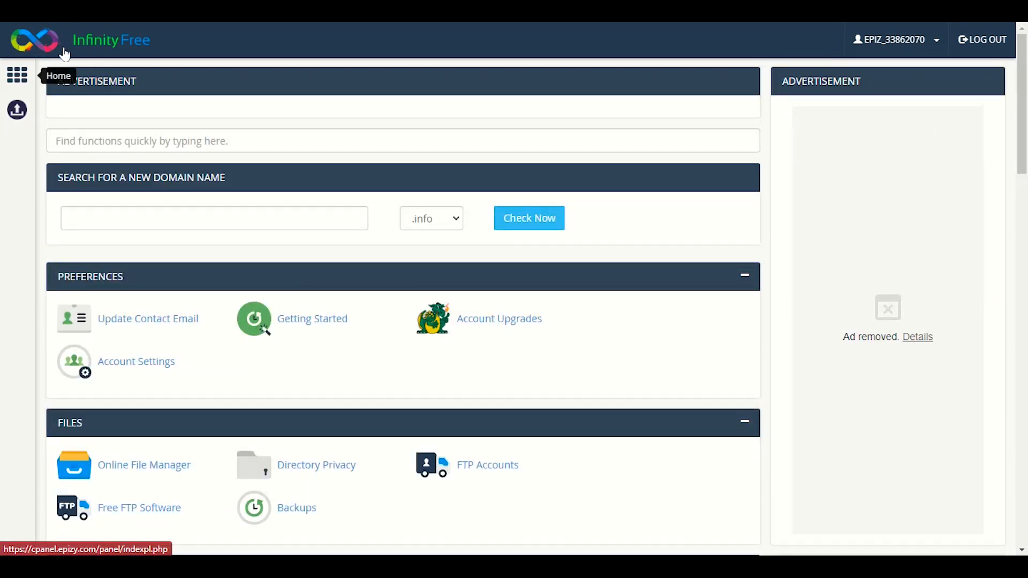
pyautogui.click(89, 41)
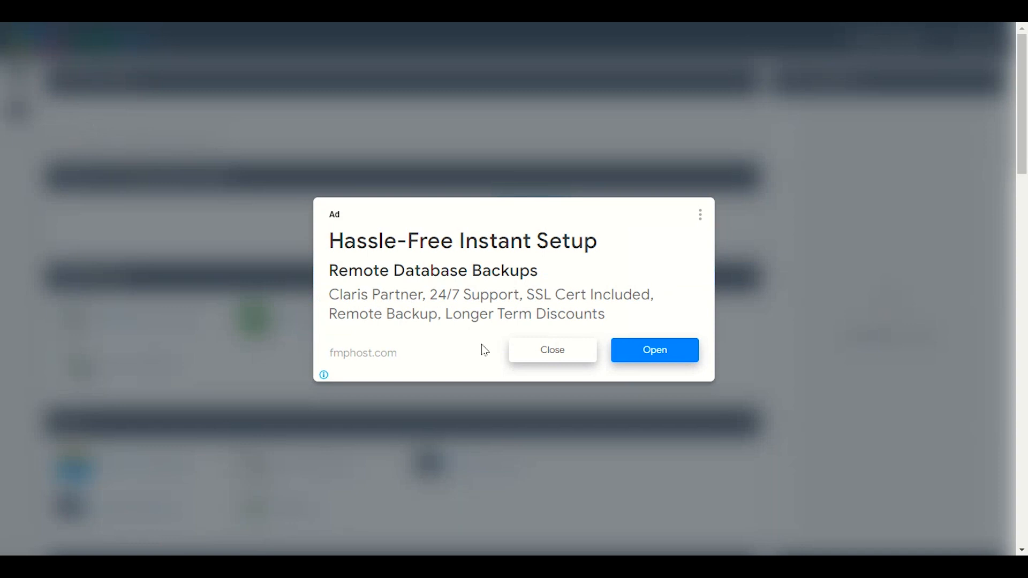
pyautogui.click(541, 380)
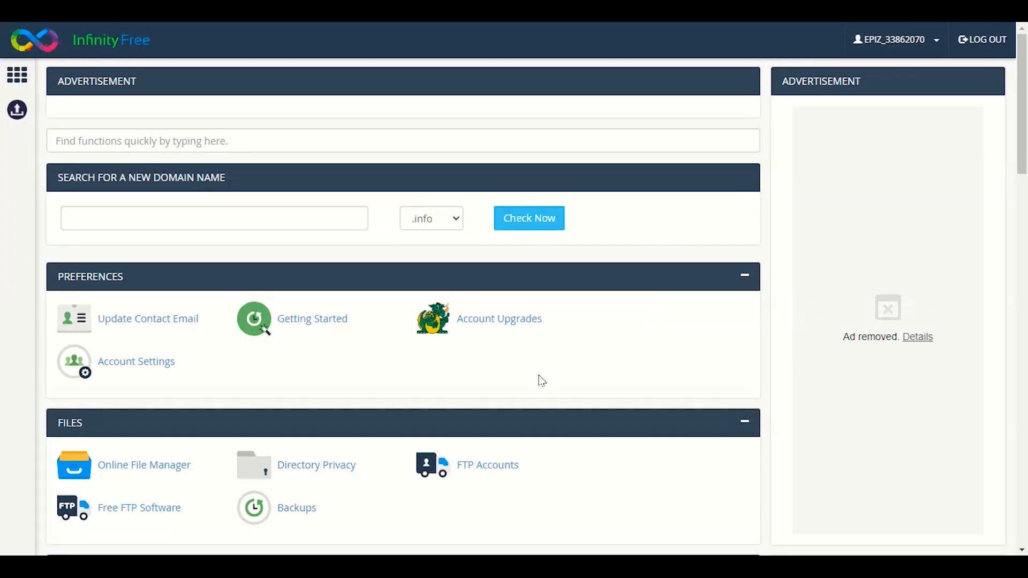
# Go to the Advanced section and open the Custom CNAME Records page.
pyautogui.scroll(-10, 434, 345)
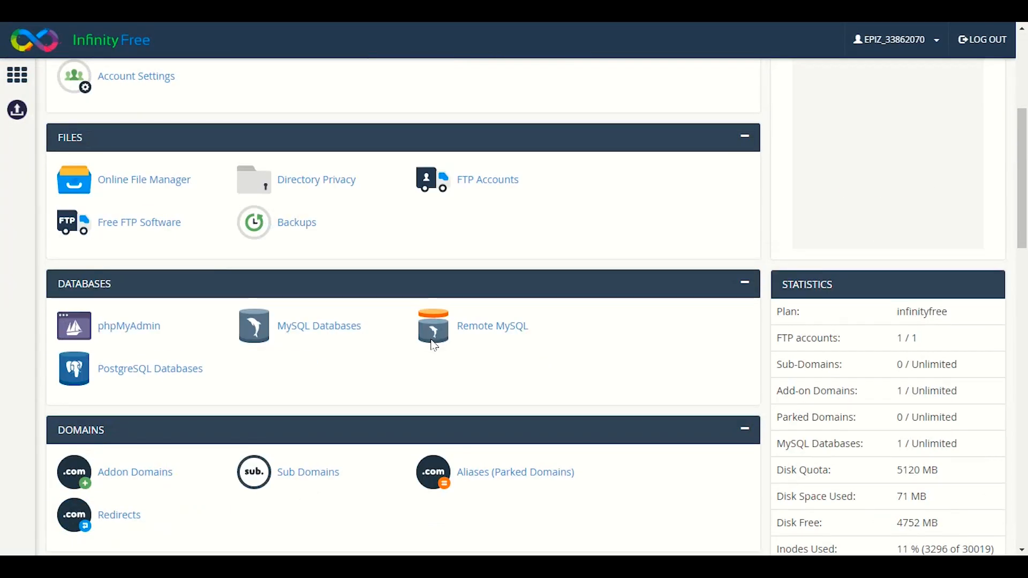
pyautogui.scroll(-8, 425, 350)
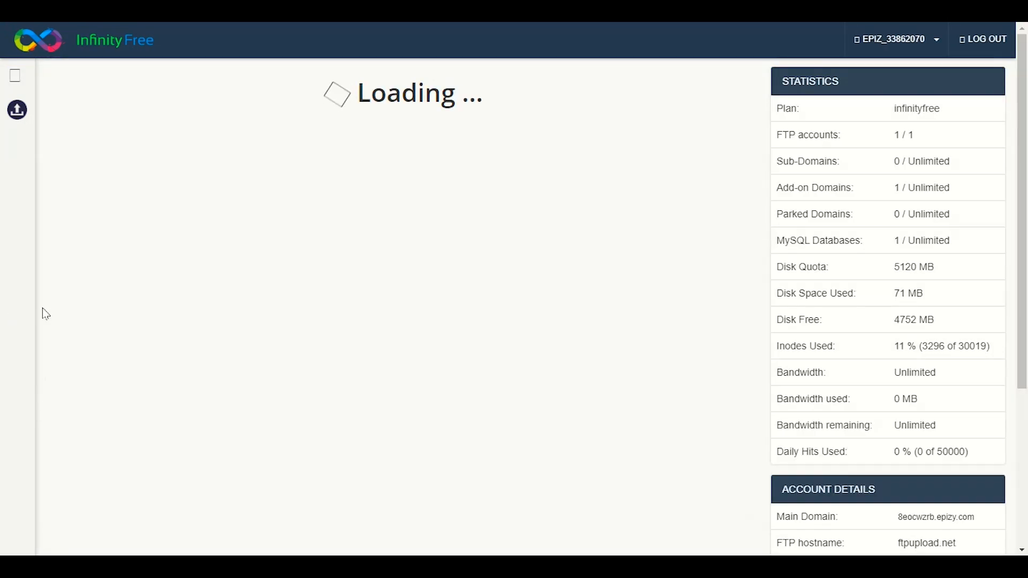
pyautogui.scroll(-12, 43, 309)
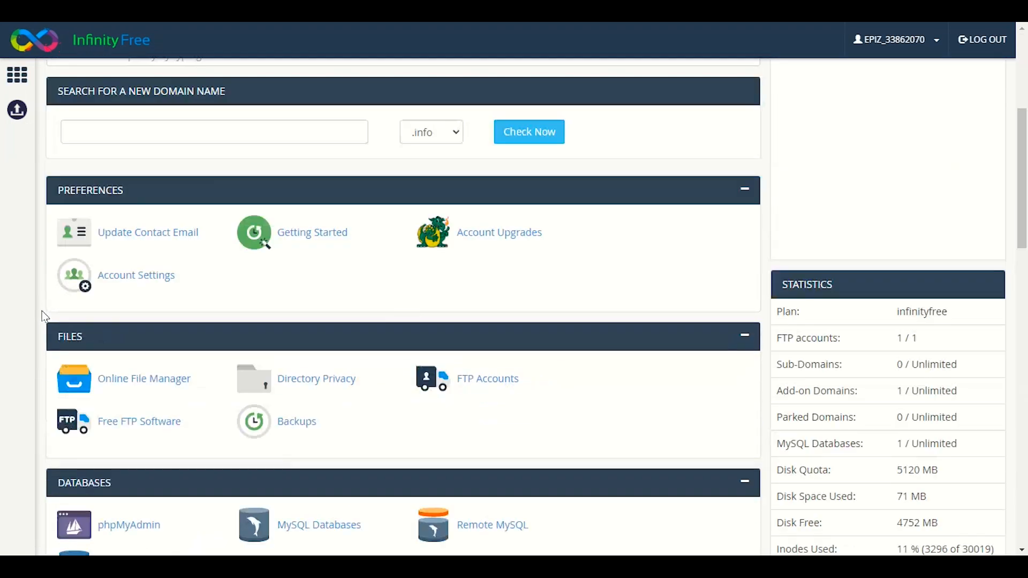
pyautogui.scroll(-4, 82, 309)
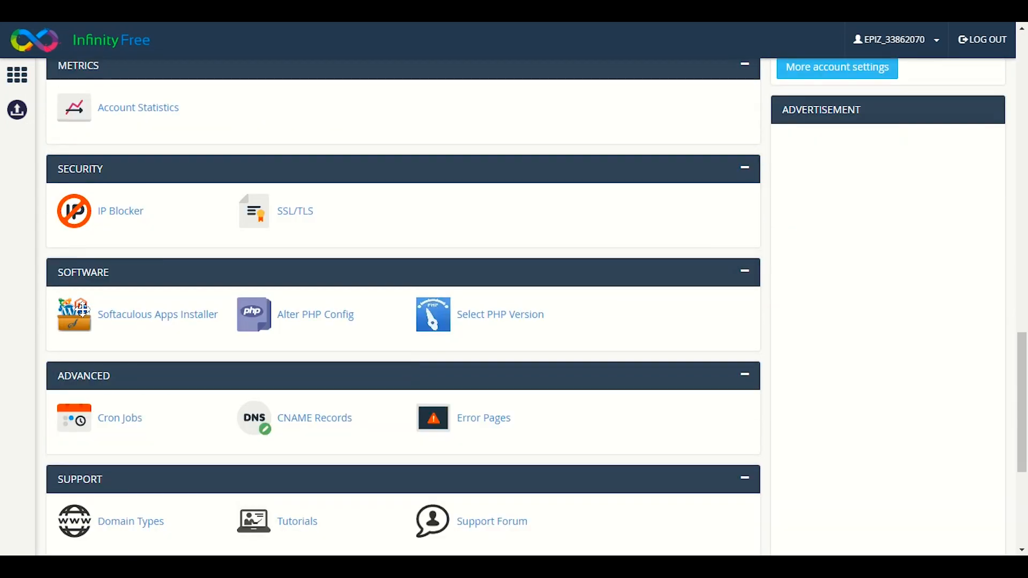
pyautogui.scroll(-3, 388, 355)
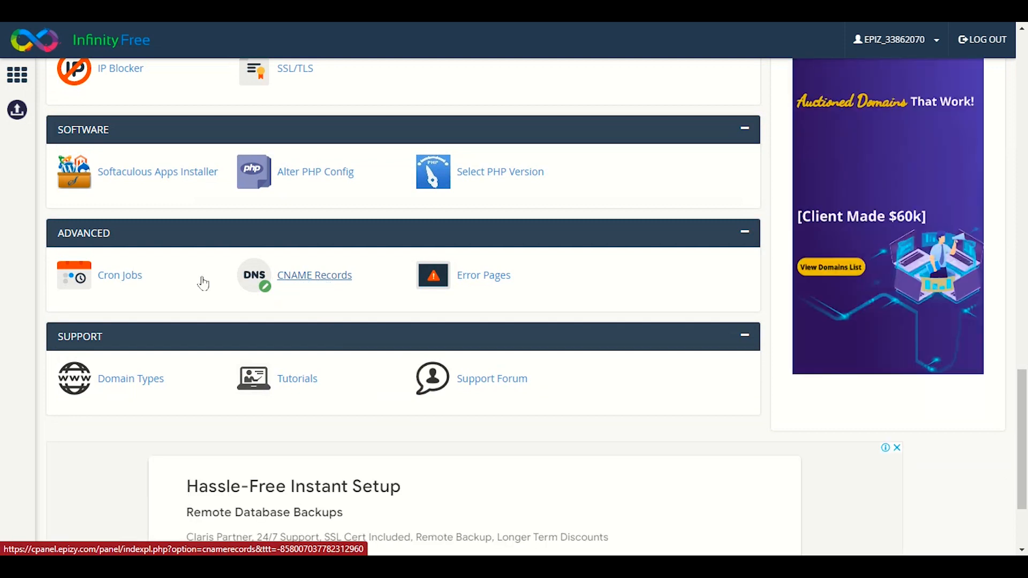
pyautogui.click(331, 284)
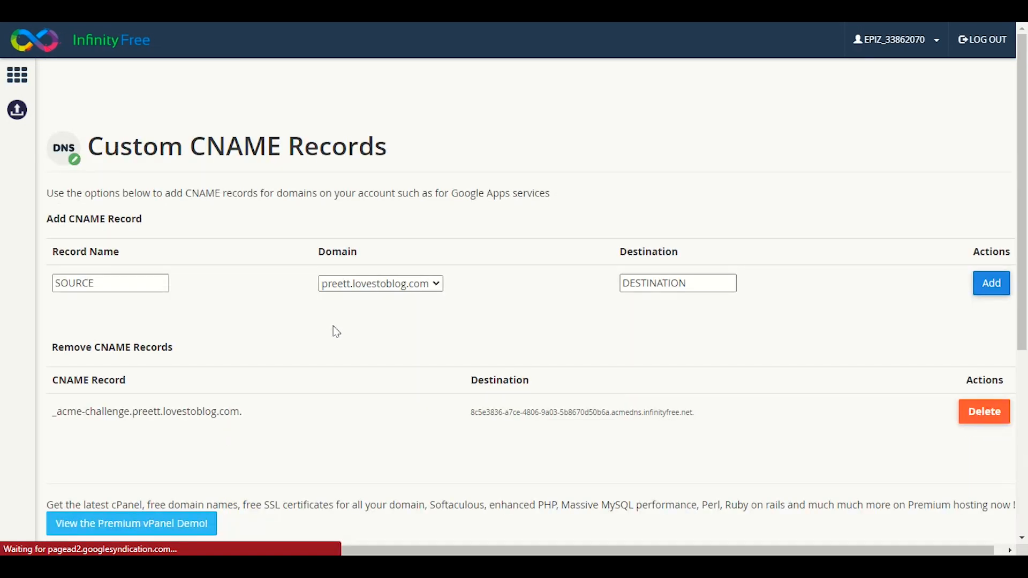
# Copy _acme-challenge from the SSL page into the CNAME record name field.
pyautogui.click(130, 287)
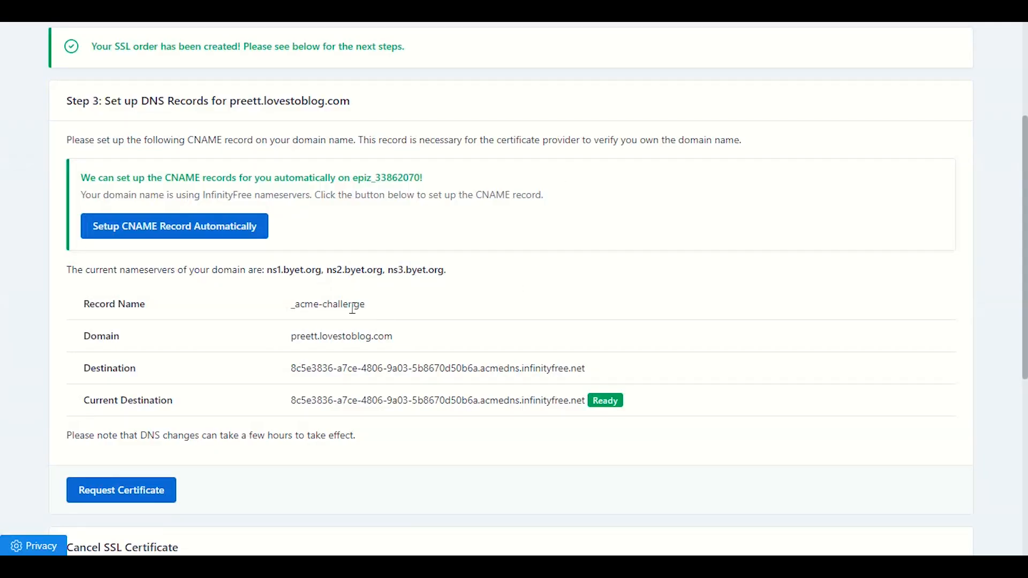
pyautogui.moveTo(370, 307); pyautogui.dragTo(292, 309)
pyautogui.rightClick(304, 306)
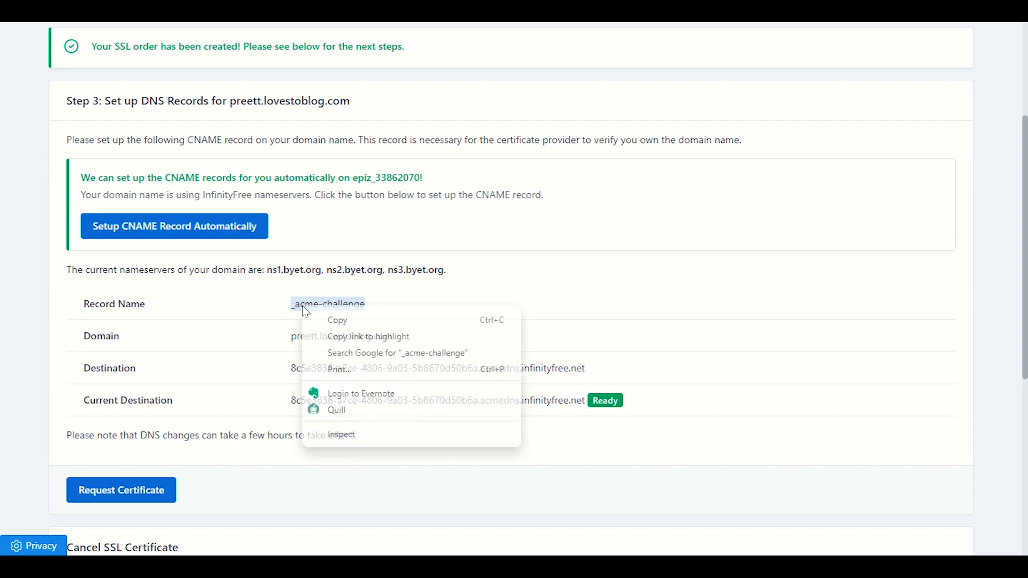
pyautogui.click(316, 320)
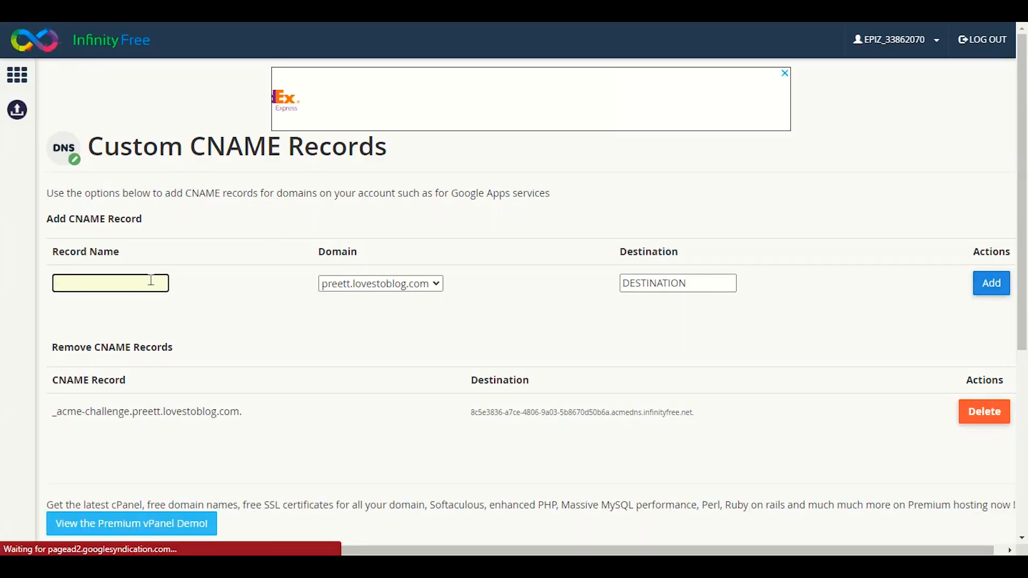
pyautogui.rightClick(153, 281)
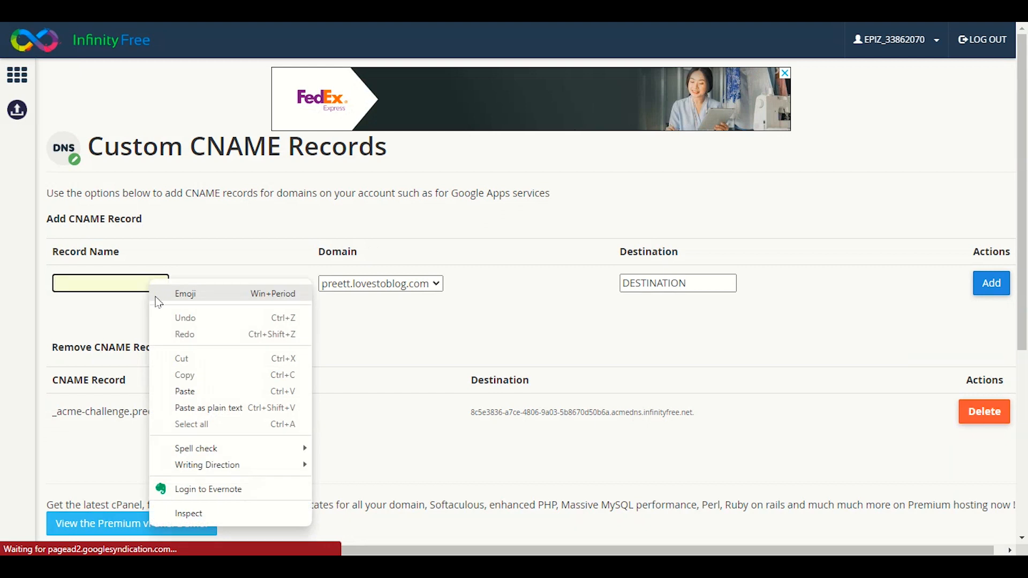
pyautogui.click(172, 390)
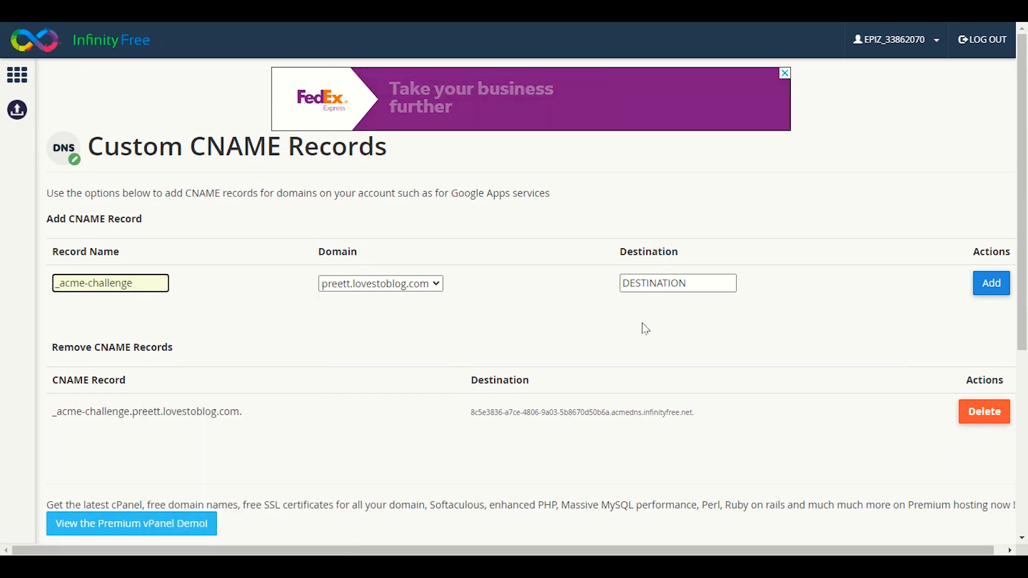
# Paste the acmedns.infinityfree.net destination from the SSL step and add the CNAME record.
pyautogui.click(702, 282)
pyautogui.click(535, 12)
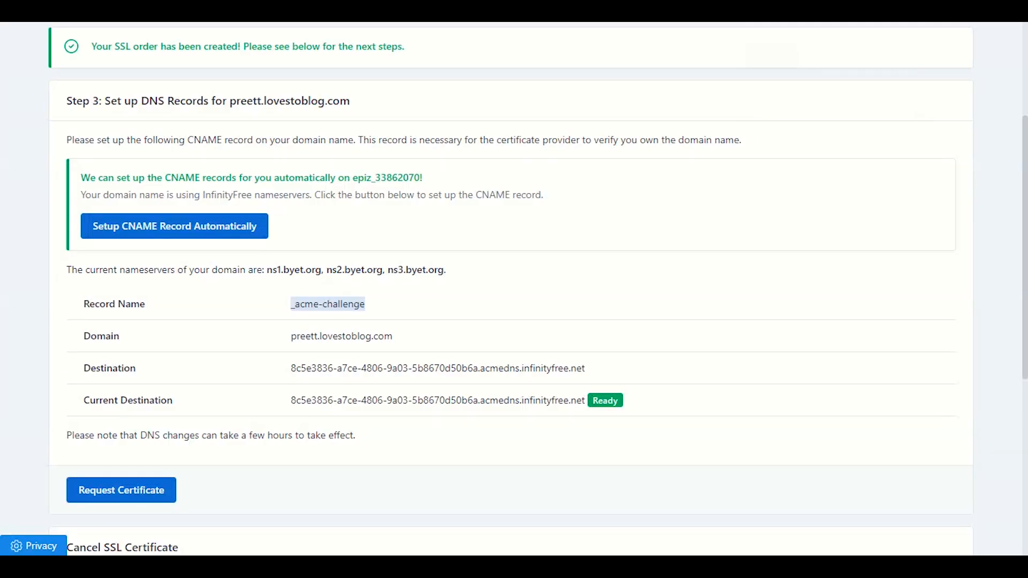
pyautogui.click(122, 369)
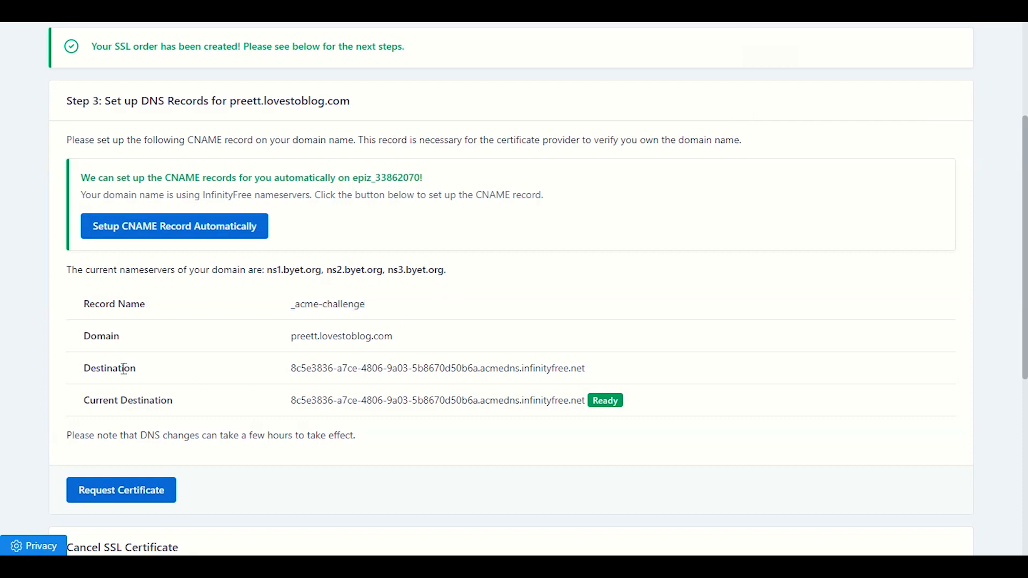
pyautogui.moveTo(600, 376); pyautogui.dragTo(295, 374)
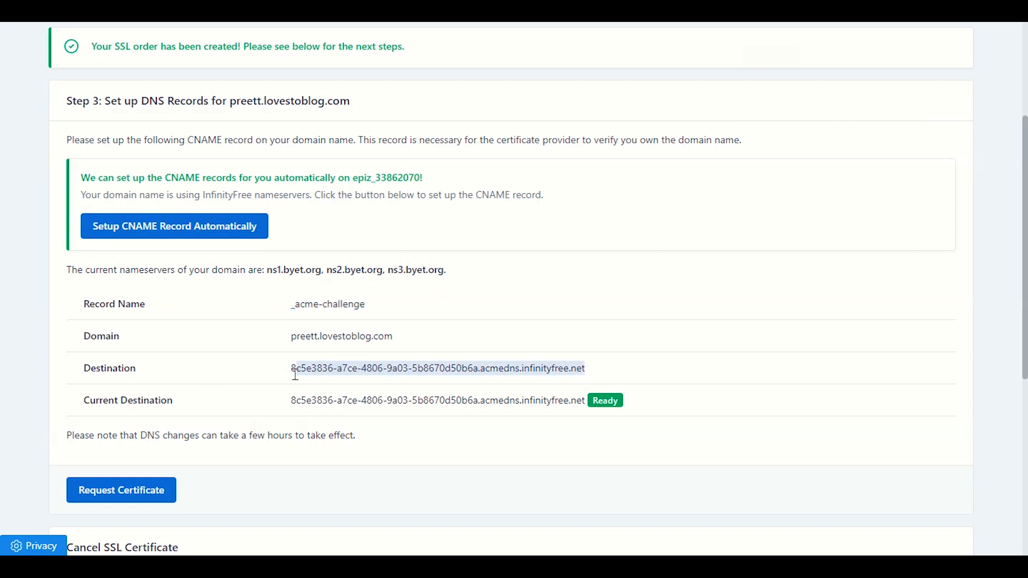
pyautogui.rightClick(292, 373)
pyautogui.click(307, 388)
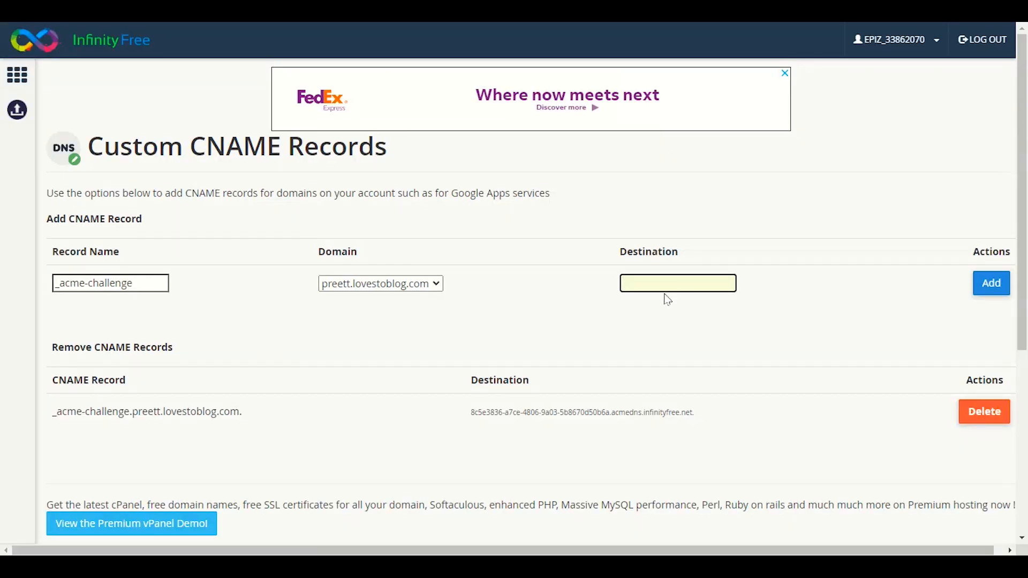
pyautogui.rightClick(669, 282)
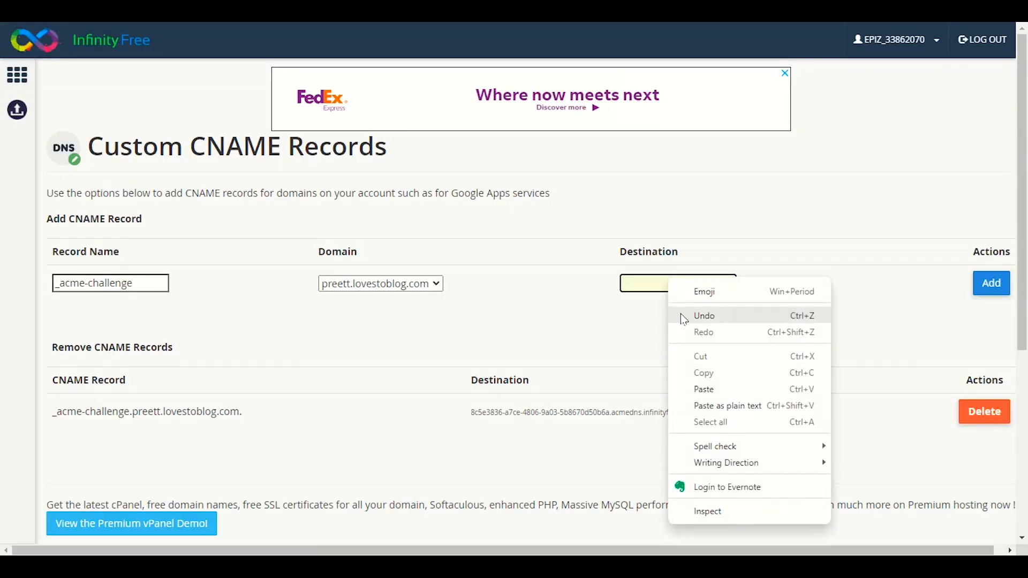
pyautogui.click(702, 390)
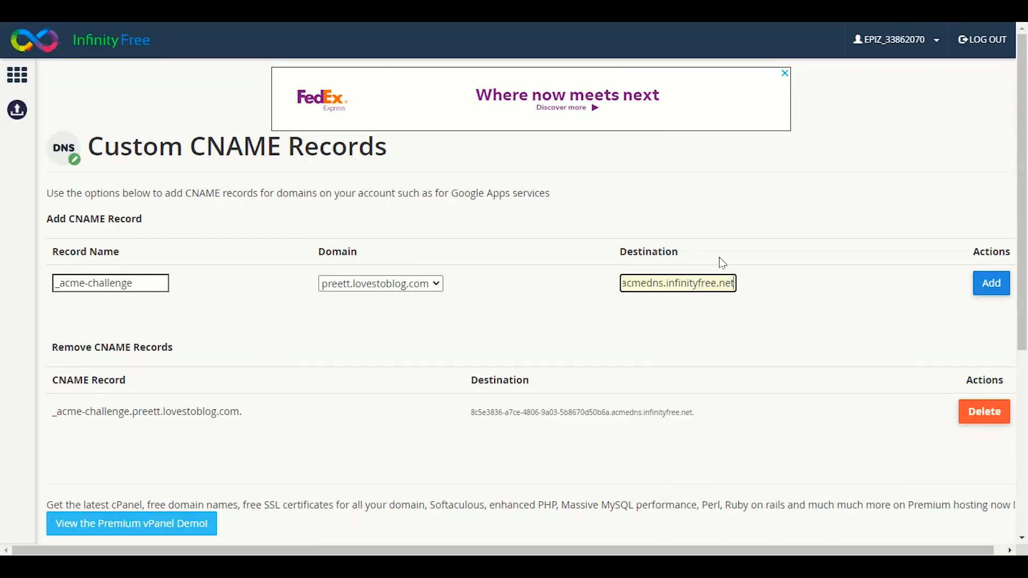
pyautogui.click(990, 283)
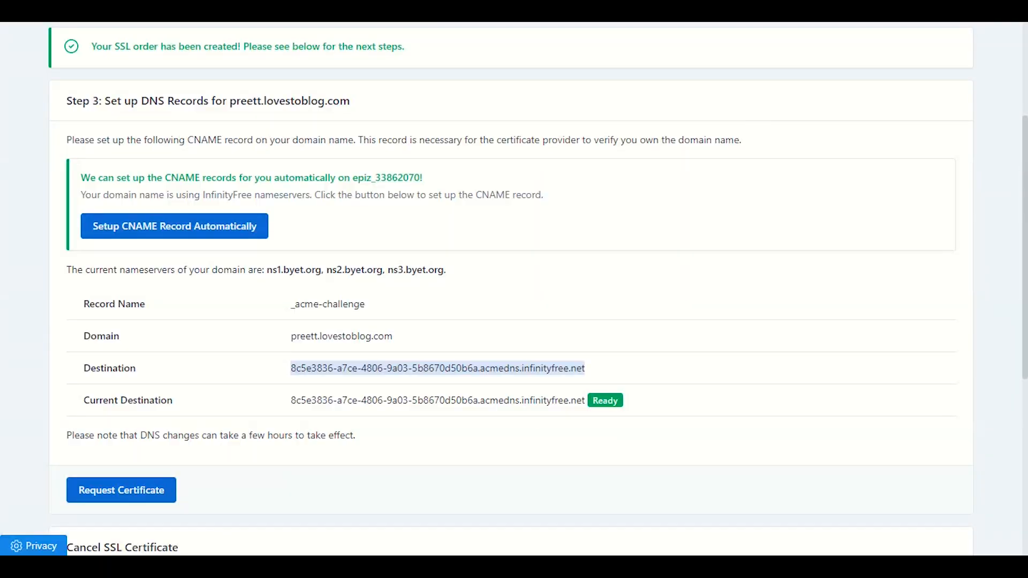
pyautogui.scroll(-2, 259, 471)
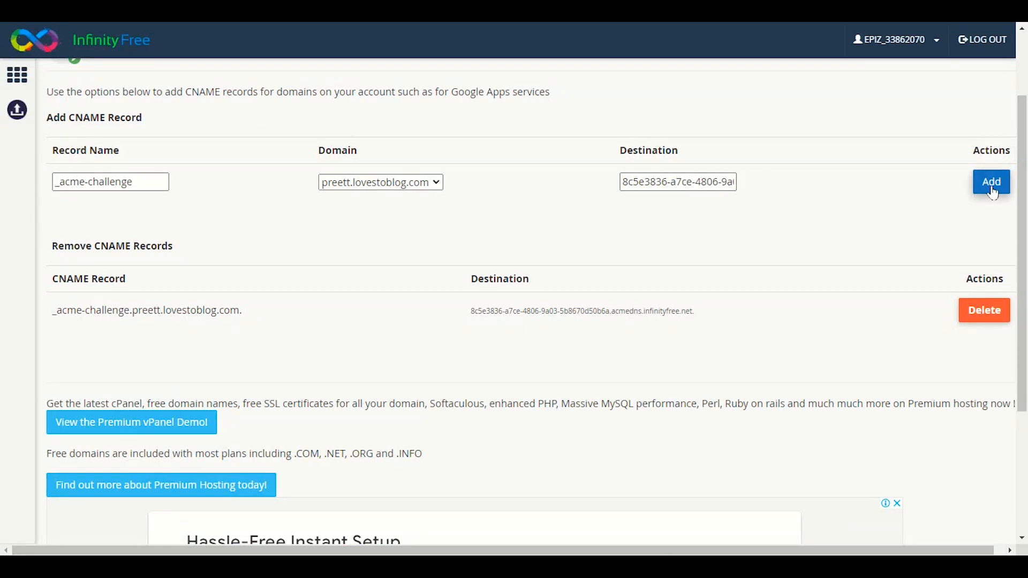
pyautogui.scroll(2, 881, 312)
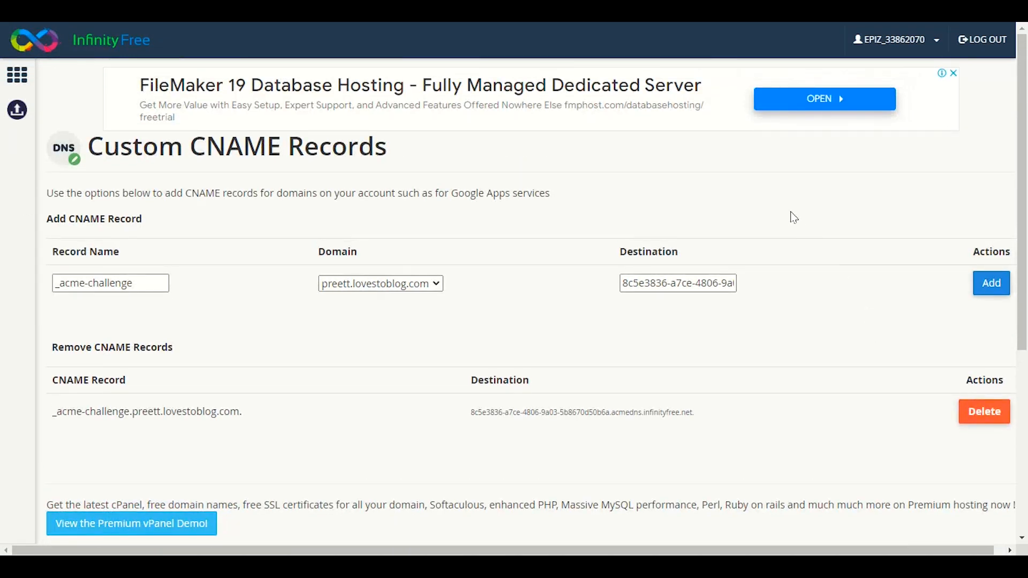
pyautogui.moveTo(419, 159); pyautogui.dragTo(166, 149)
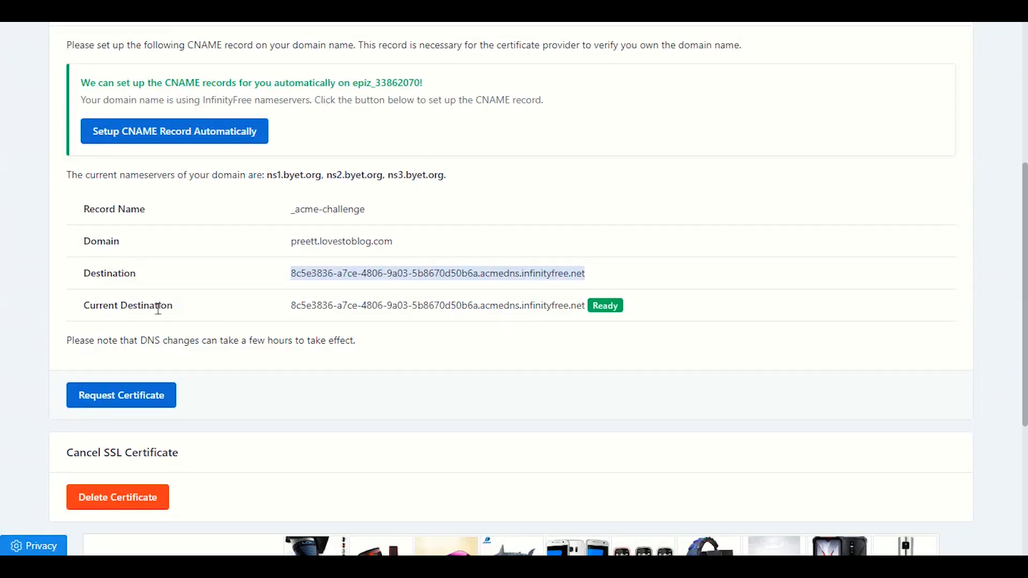
pyautogui.click(100, 305)
pyautogui.moveTo(586, 310); pyautogui.dragTo(576, 311)
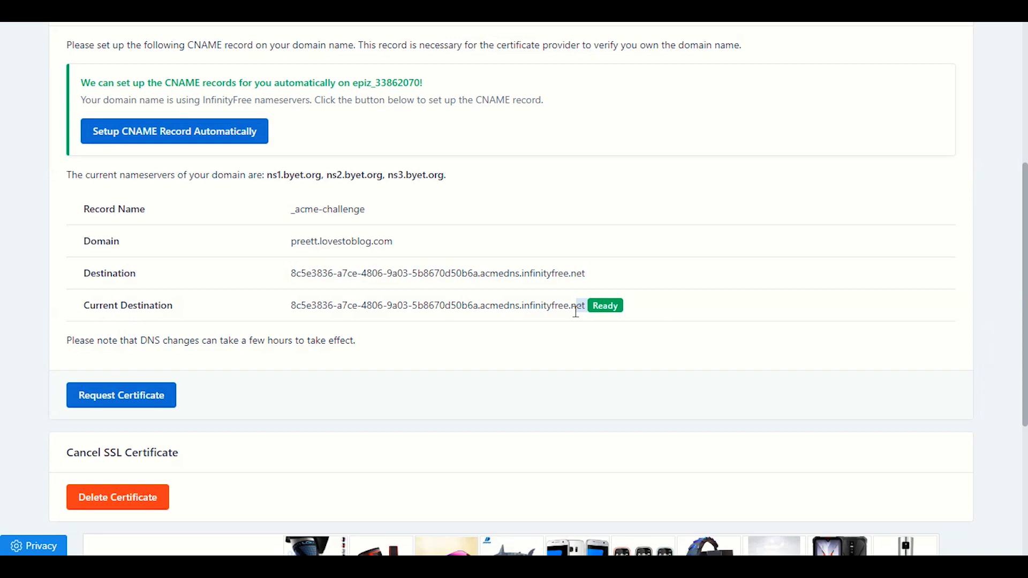
pyautogui.click(666, 307)
pyautogui.moveTo(636, 303); pyautogui.dragTo(507, 302)
pyautogui.click(507, 303)
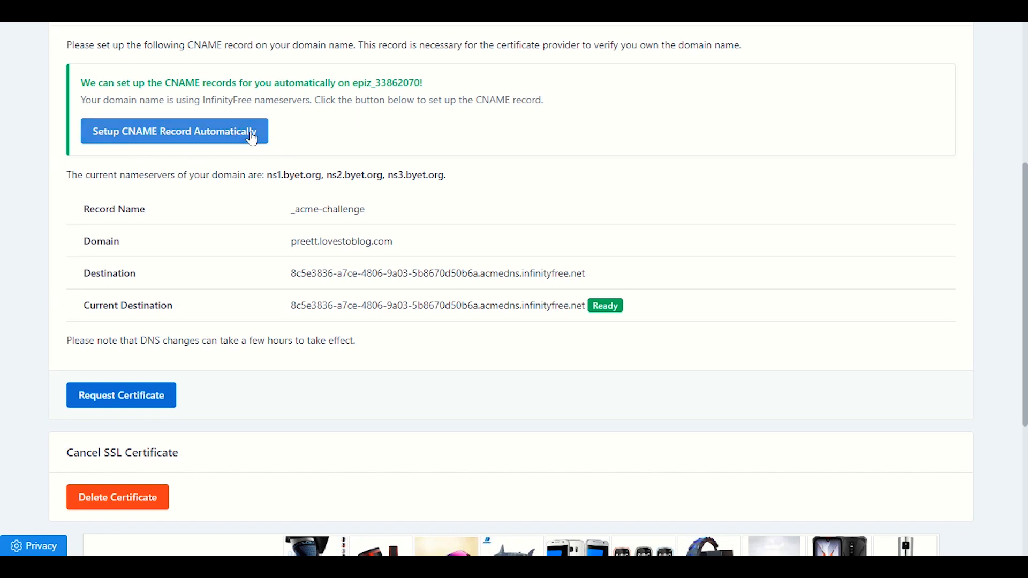
# Run the automatic CNAME setup, then review the record on the Custom CNAME Records page.
pyautogui.click(287, 132)
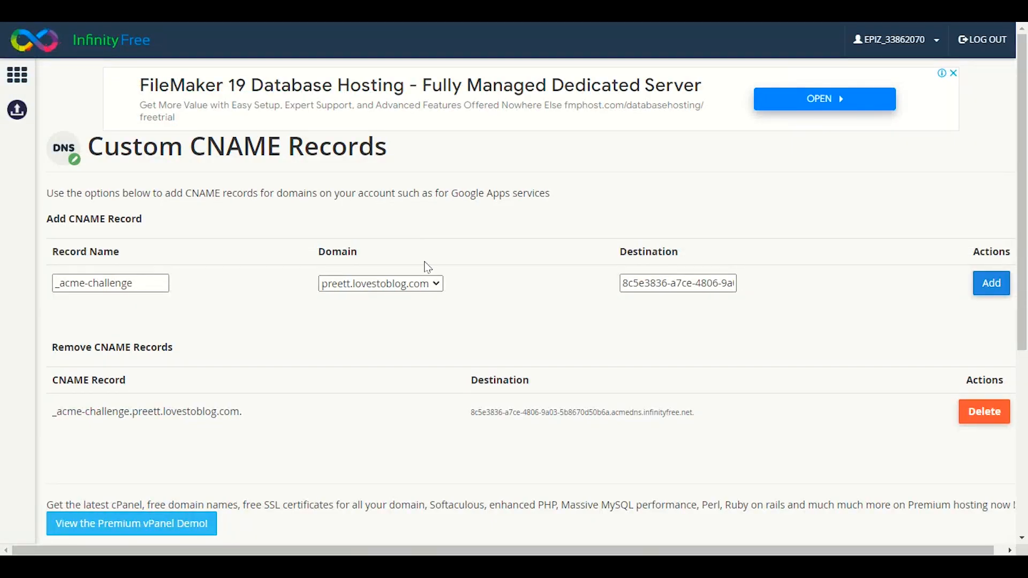
pyautogui.click(20, 82)
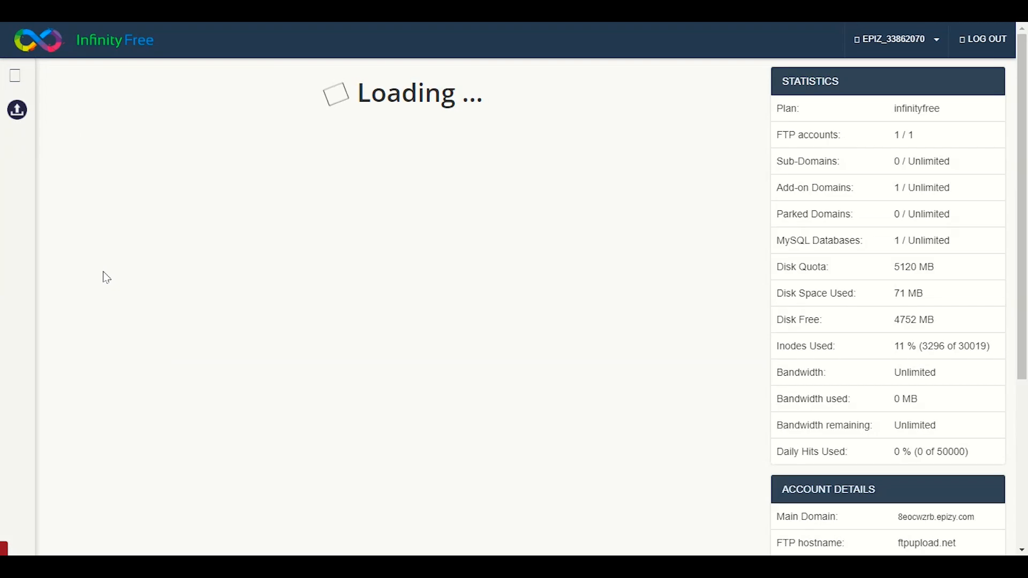
pyautogui.scroll(-10, 146, 358)
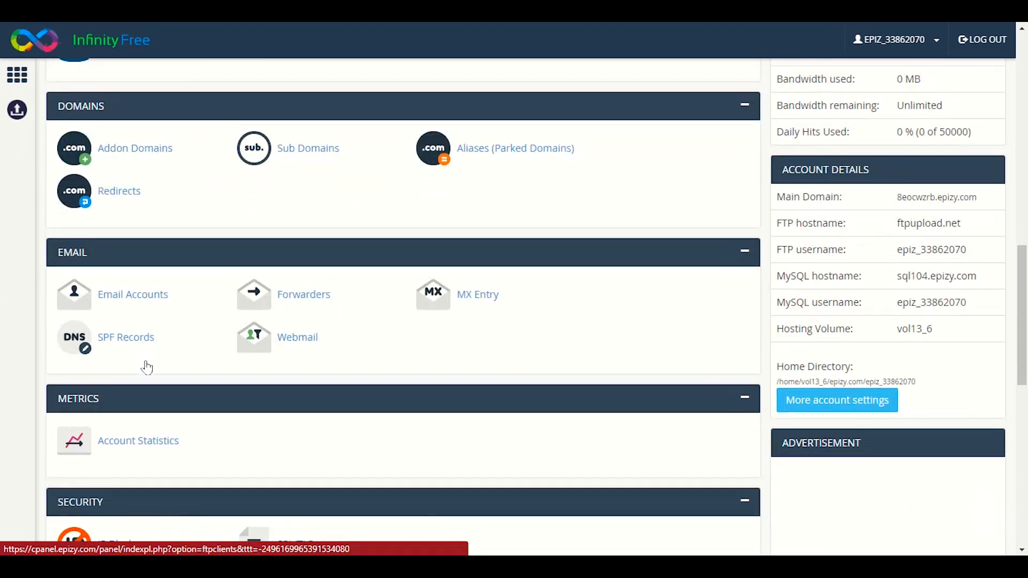
pyautogui.scroll(-8, 61, 288)
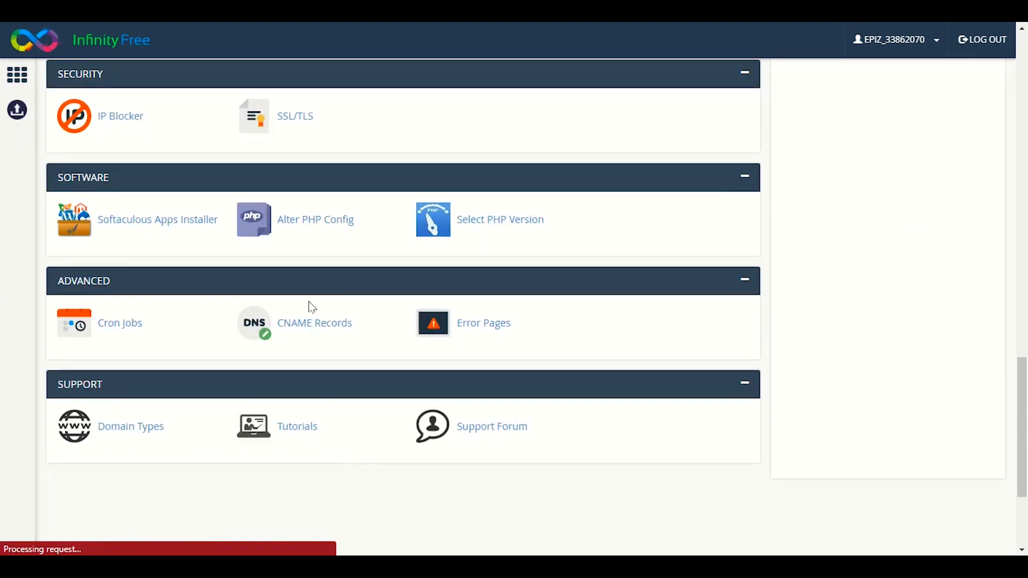
pyautogui.click(345, 334)
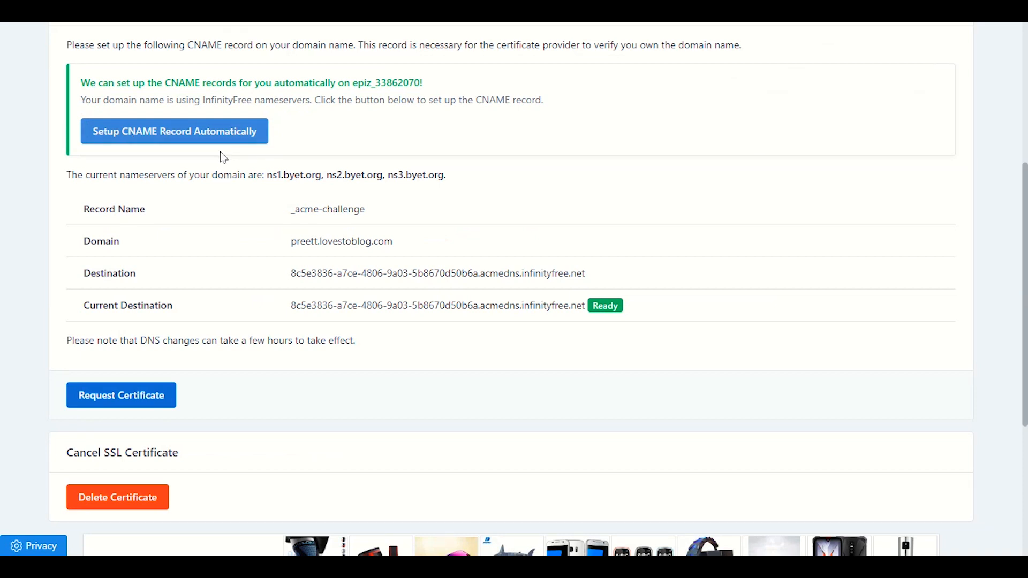
pyautogui.scroll(-2, 679, 317)
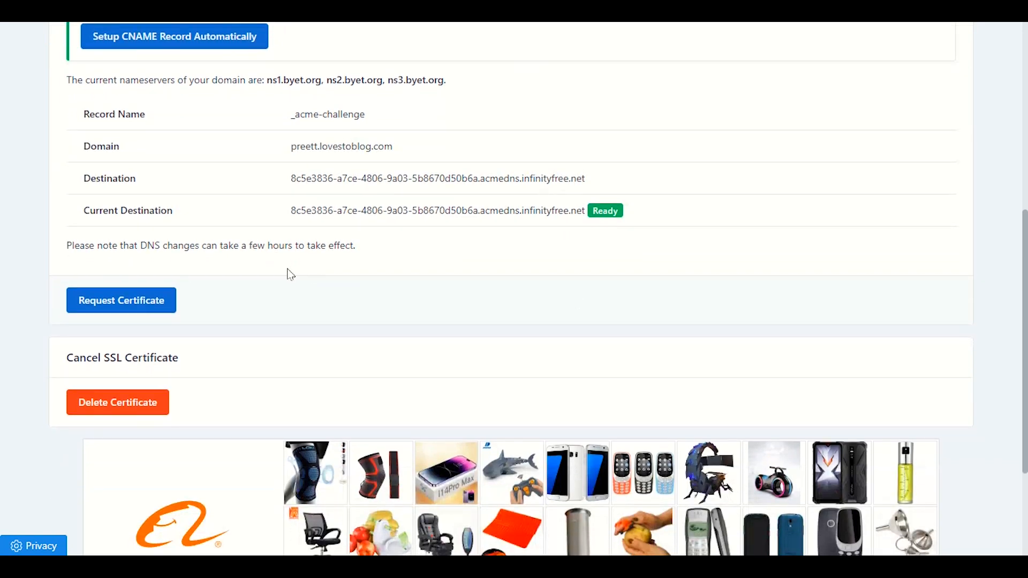
# Request the certificate and review the _acme-challenge.preett.lovestoblog.com CNAME entry.
pyautogui.click(96, 302)
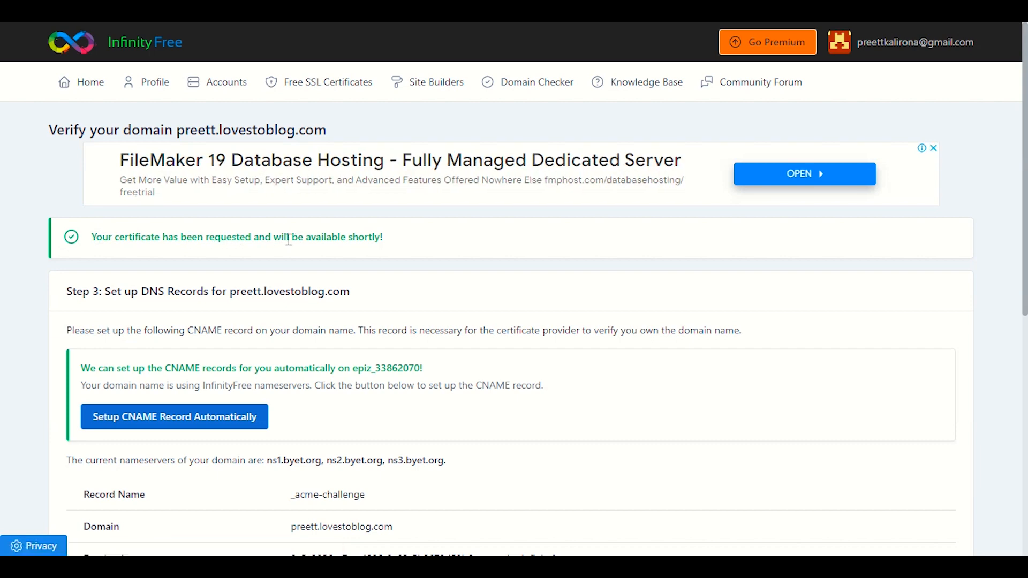
pyautogui.scroll(-4, 341, 242)
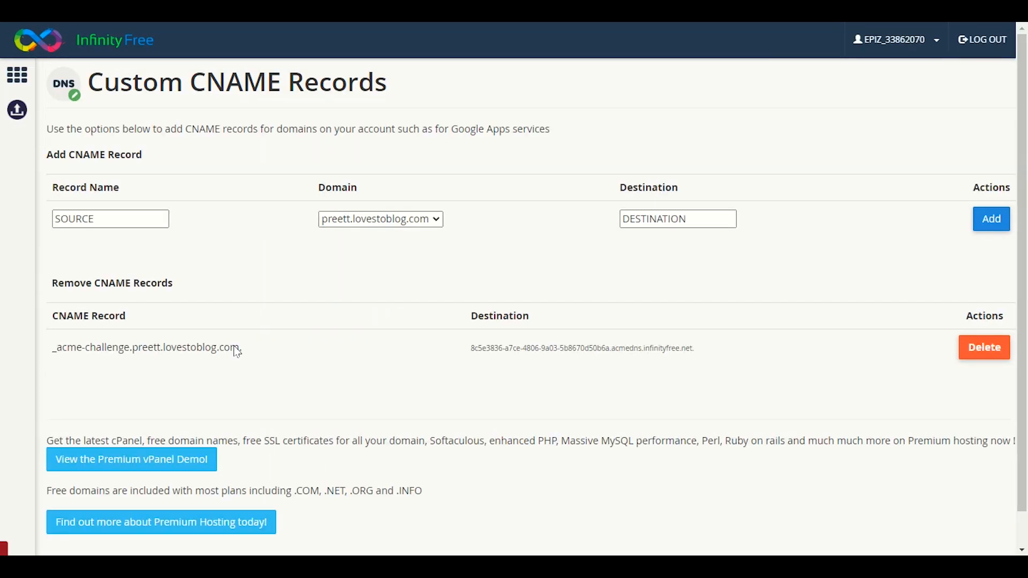
pyautogui.moveTo(48, 423); pyautogui.dragTo(312, 422)
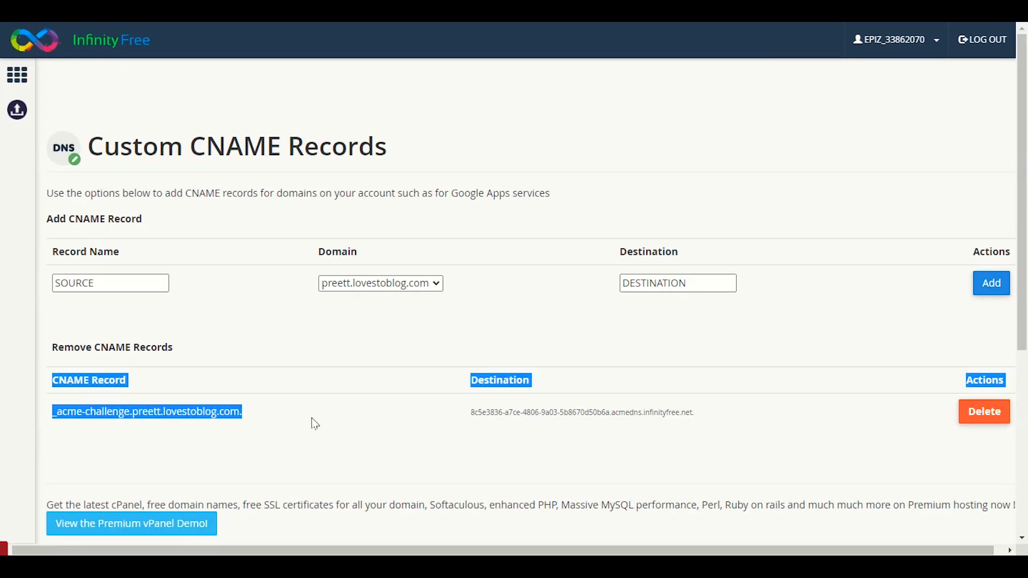
pyautogui.click(324, 425)
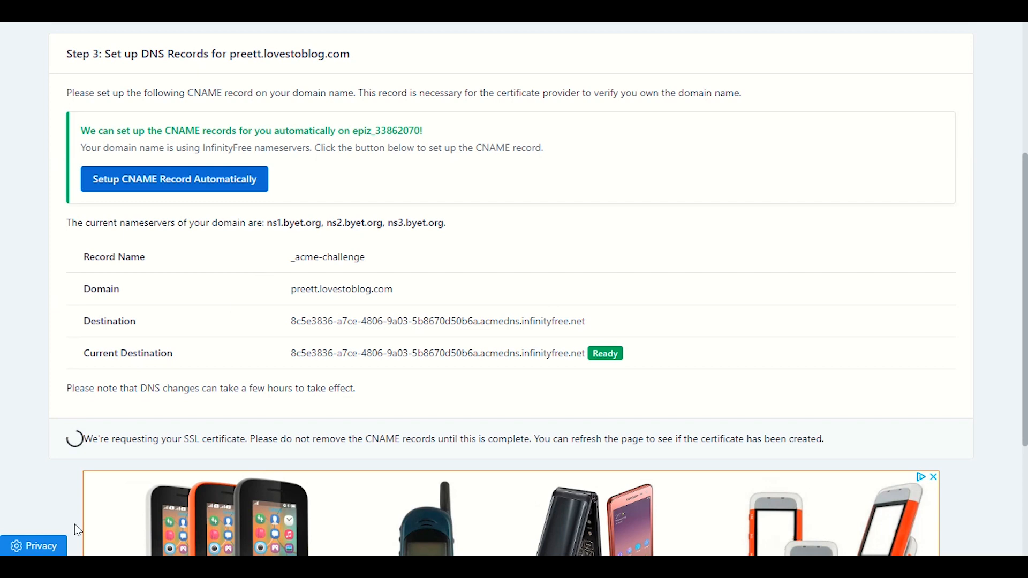
pyautogui.scroll(-3, 72, 401)
pyautogui.scroll(-1, 65, 299)
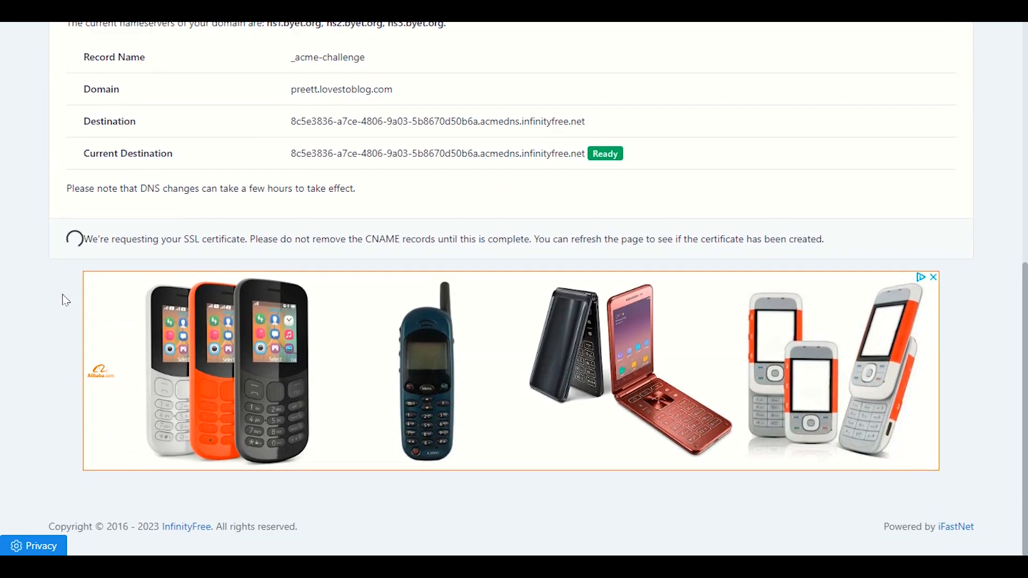
pyautogui.scroll(5, 64, 299)
pyautogui.scroll(-1, 65, 300)
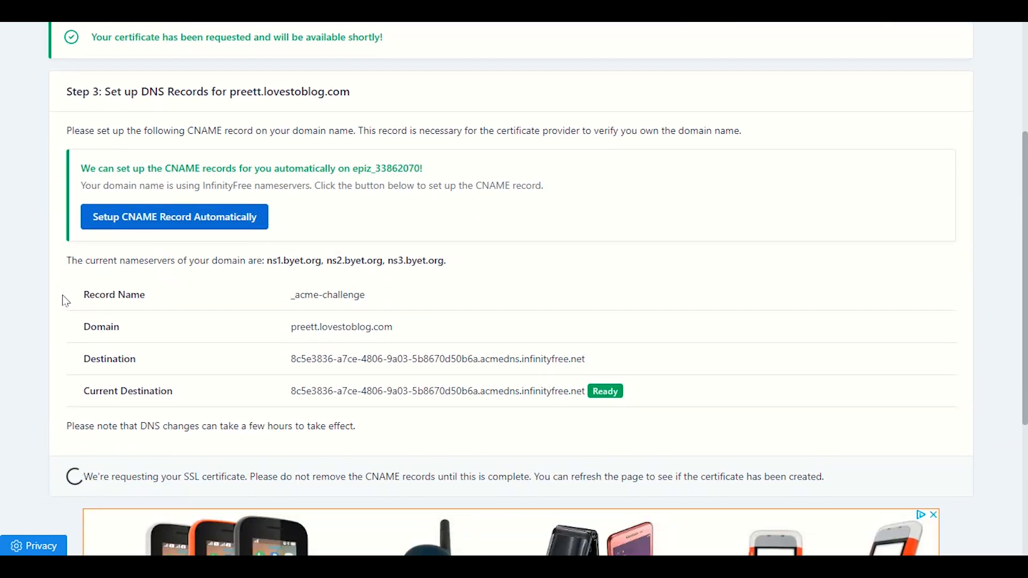
pyautogui.scroll(-2, 64, 299)
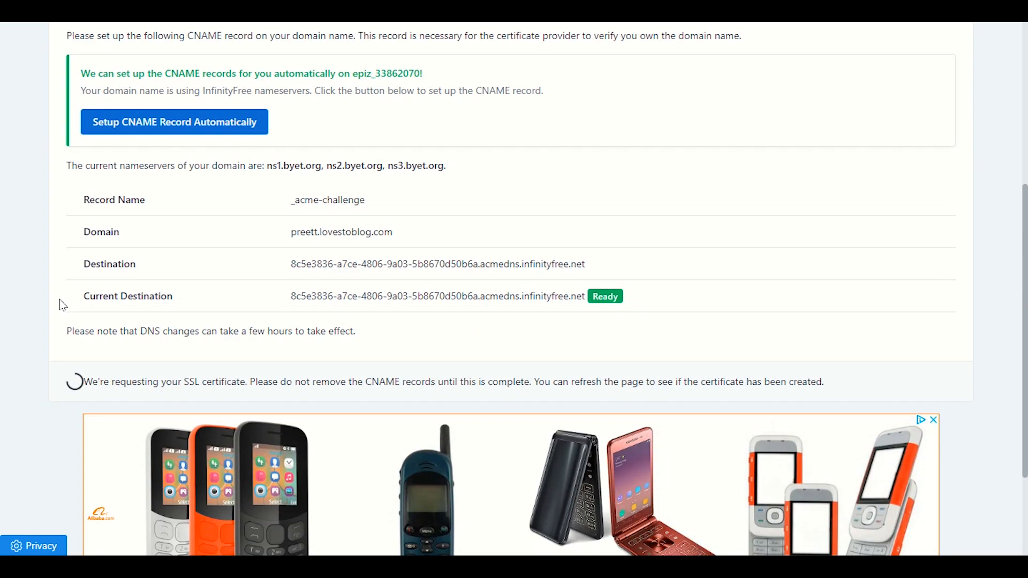
pyautogui.scroll(-1, 63, 305)
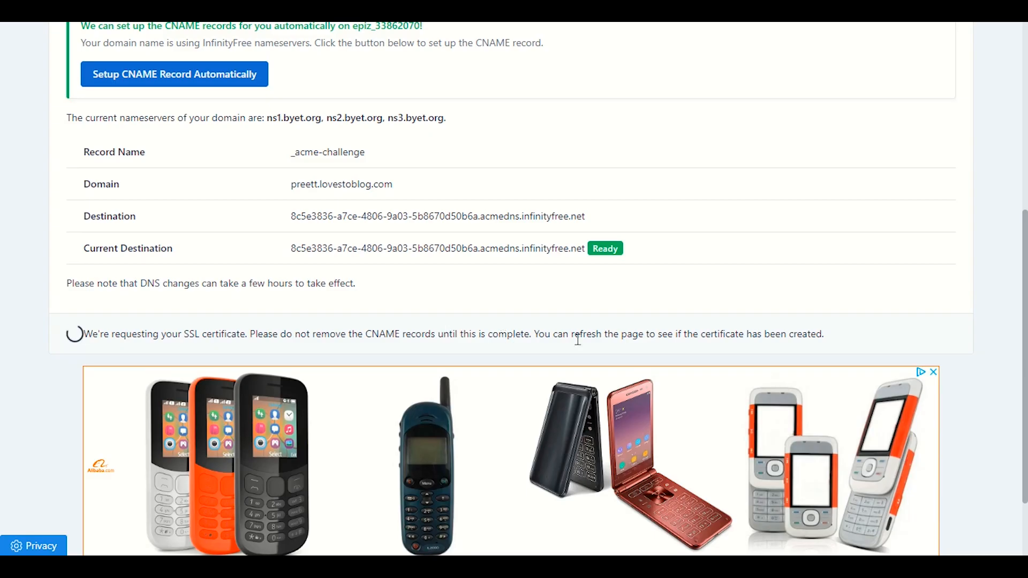
pyautogui.moveTo(722, 355); pyautogui.dragTo(533, 333)
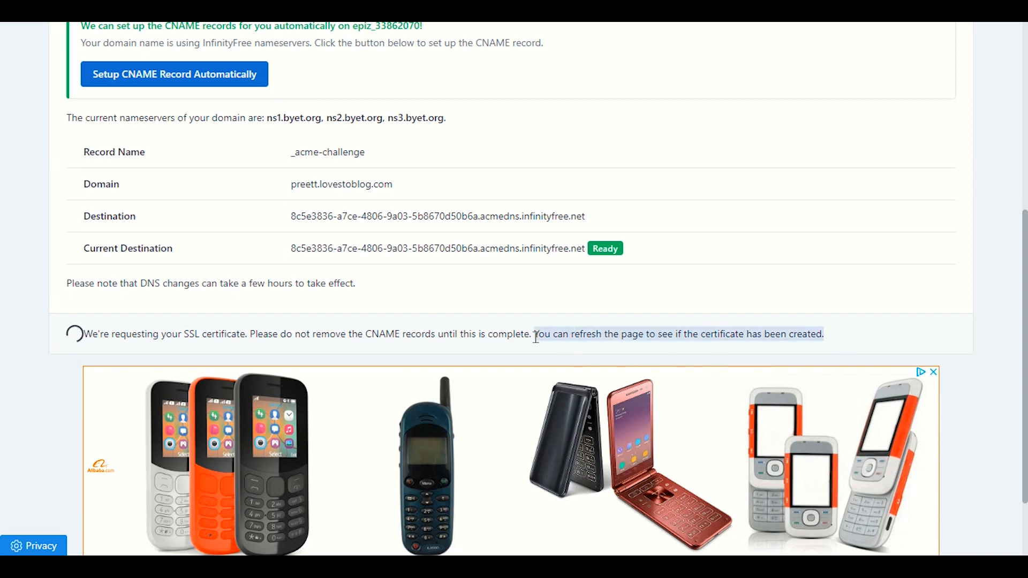
# Reload the pending certificate page to recheck its status.
pyautogui.click(757, 336)
pyautogui.rightClick(460, 316)
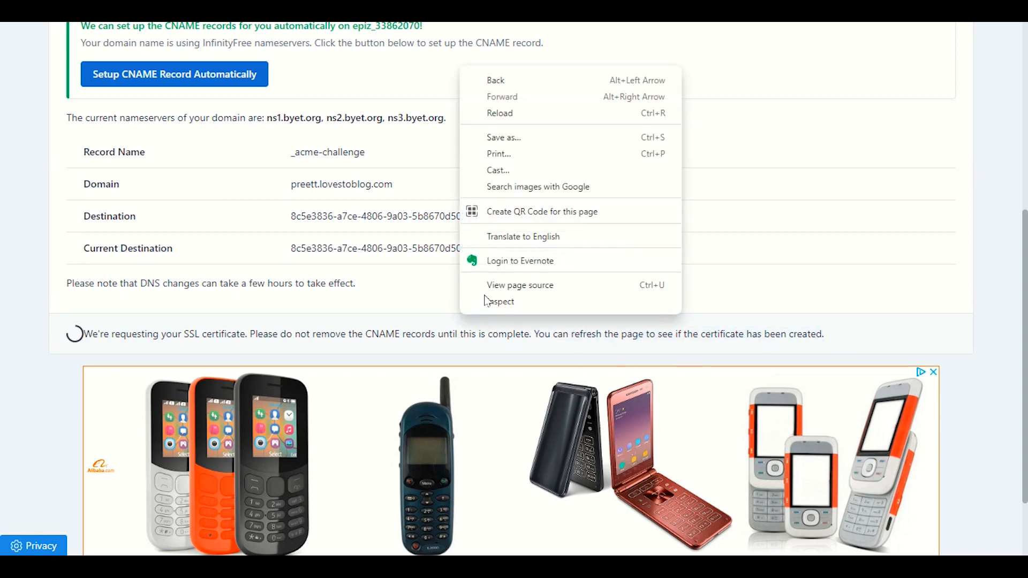
pyautogui.click(492, 113)
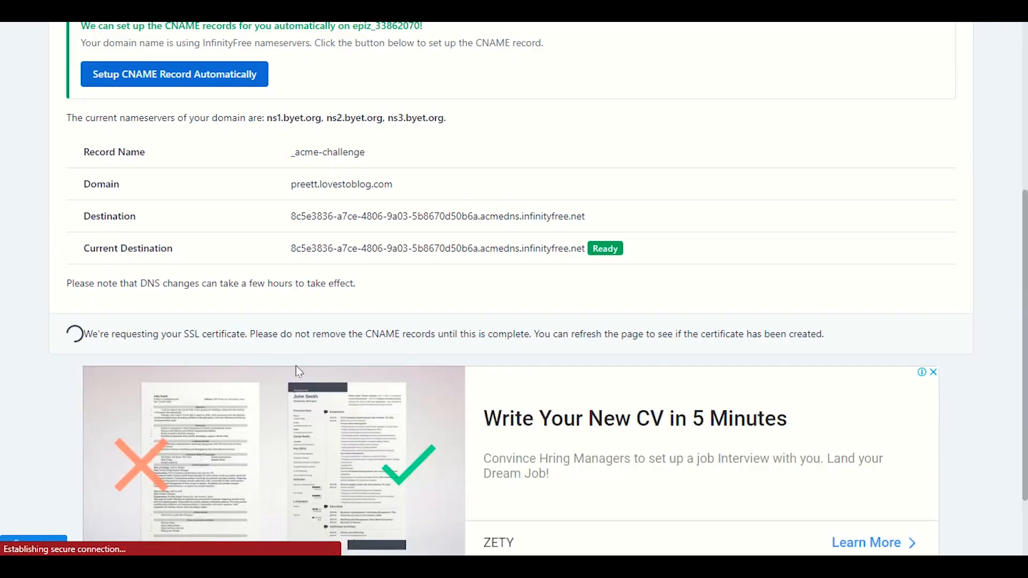
pyautogui.scroll(1, 293, 370)
pyautogui.scroll(-2, 296, 370)
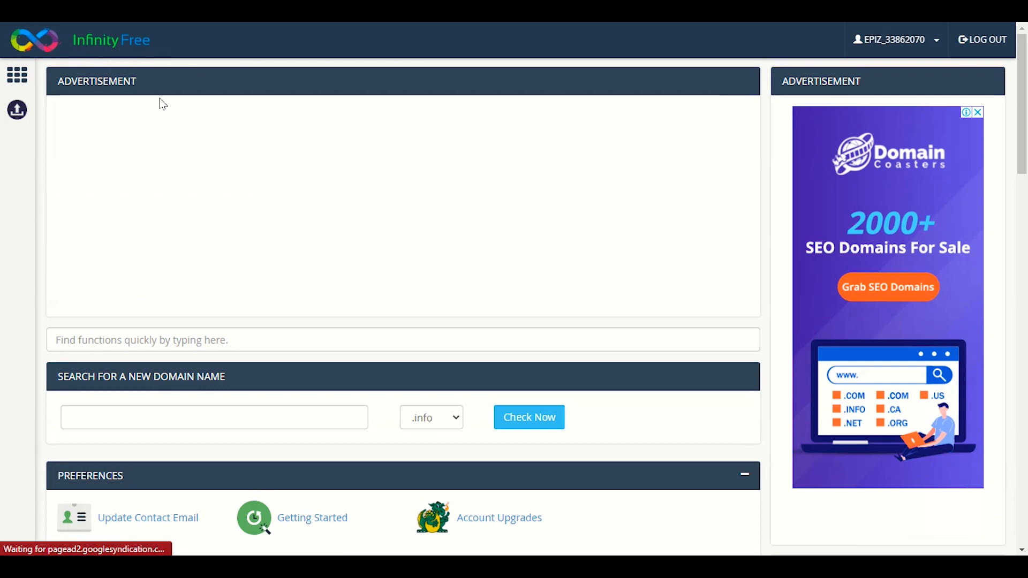
# Open the control panel's SSL/TLS settings page and find preett.lovestoblog.com.
pyautogui.scroll(-4, 197, 197)
pyautogui.scroll(-12, 197, 199)
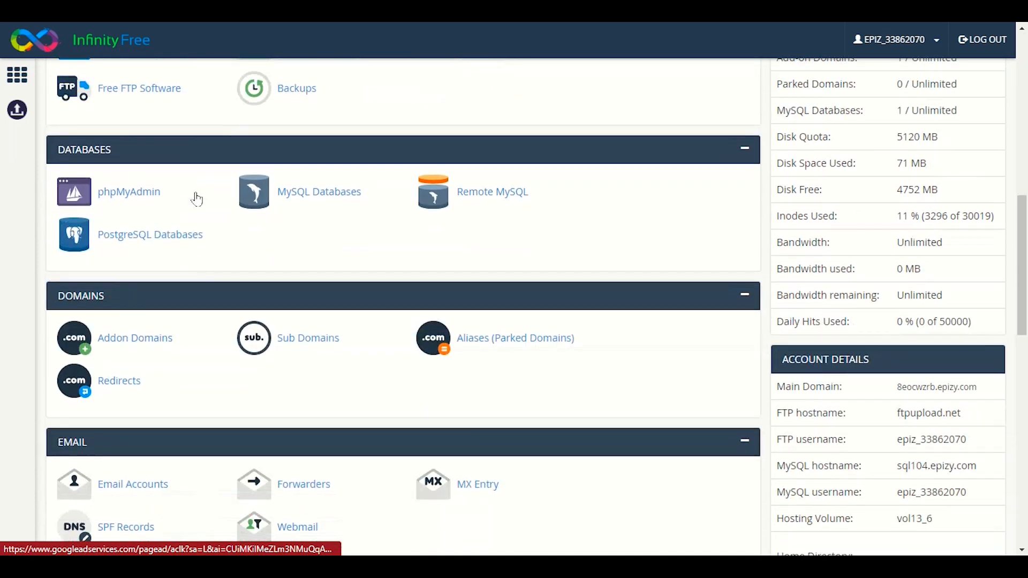
pyautogui.scroll(-3, 197, 199)
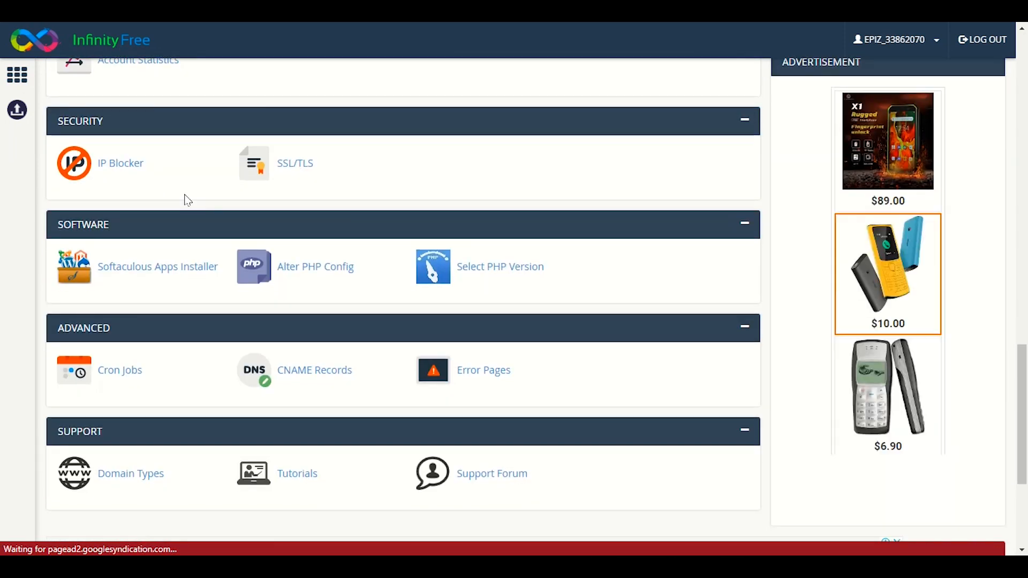
pyautogui.scroll(2, 186, 200)
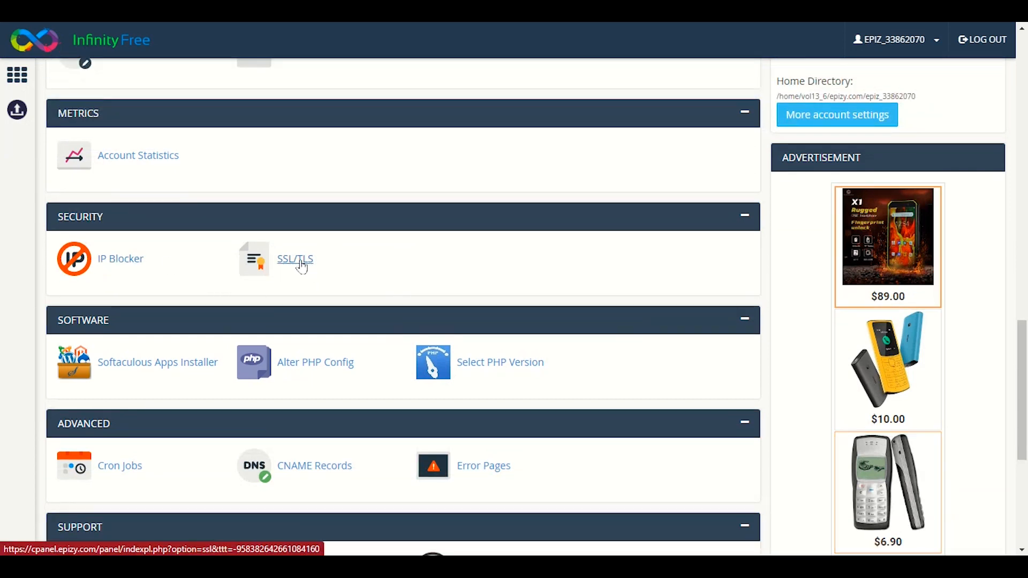
pyautogui.click(301, 263)
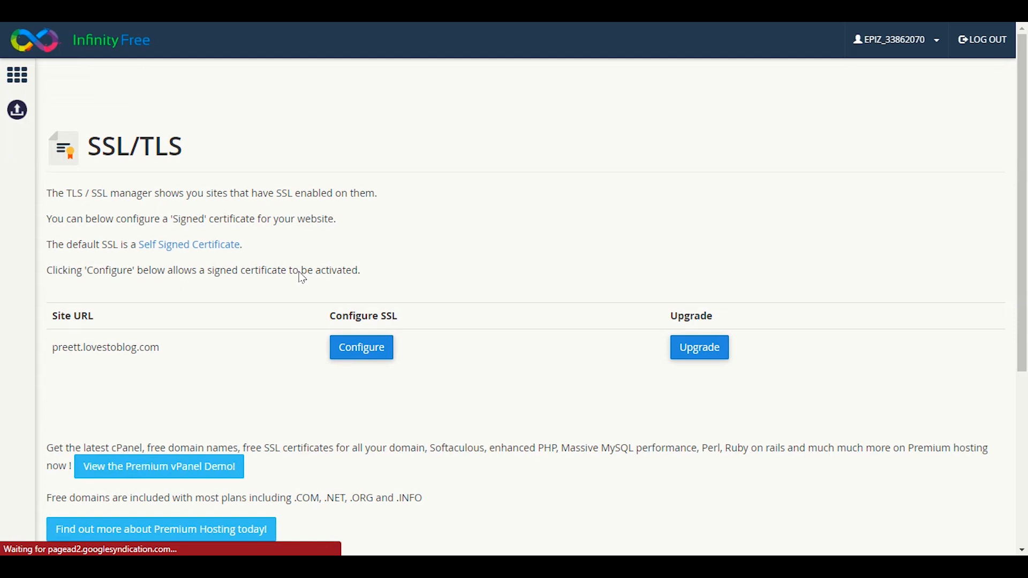
pyautogui.scroll(-3, 299, 274)
pyautogui.scroll(3, 298, 275)
pyautogui.moveTo(161, 348); pyautogui.dragTo(59, 353)
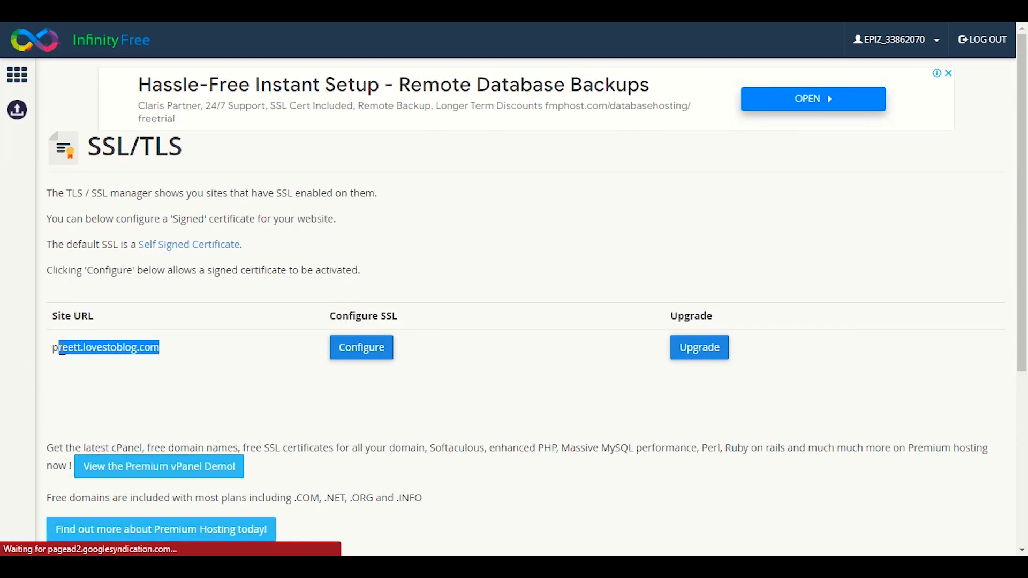
pyautogui.click(62, 348)
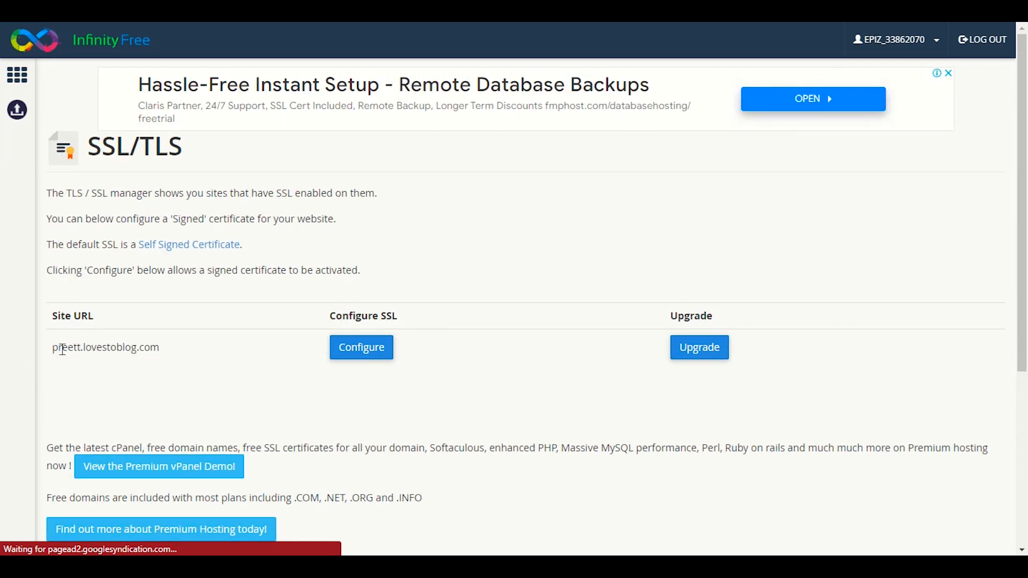
# Open SSL configuration for preett.lovestoblog.com and focus the empty Certificate field.
pyautogui.click(362, 349)
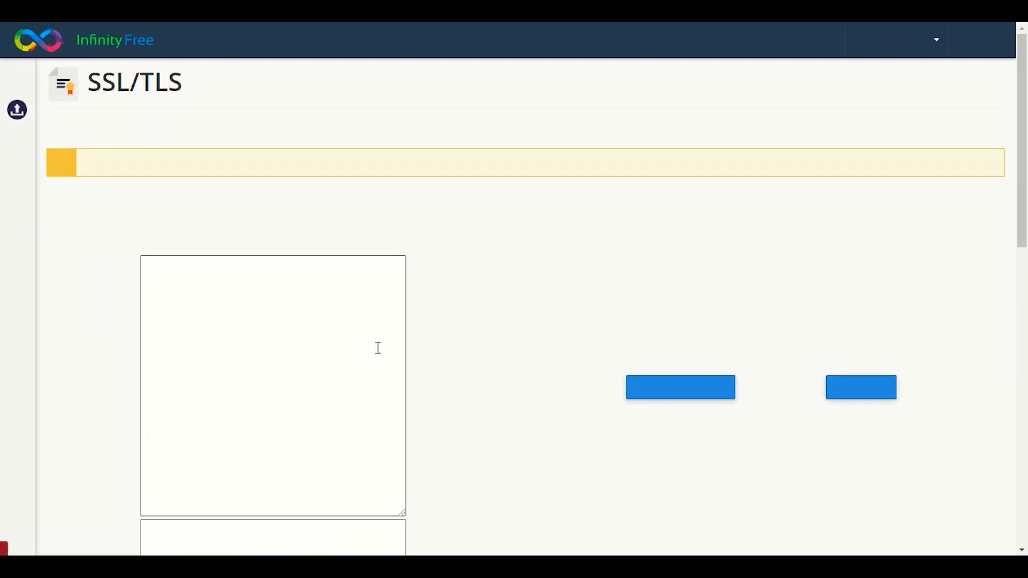
pyautogui.scroll(-2, 378, 348)
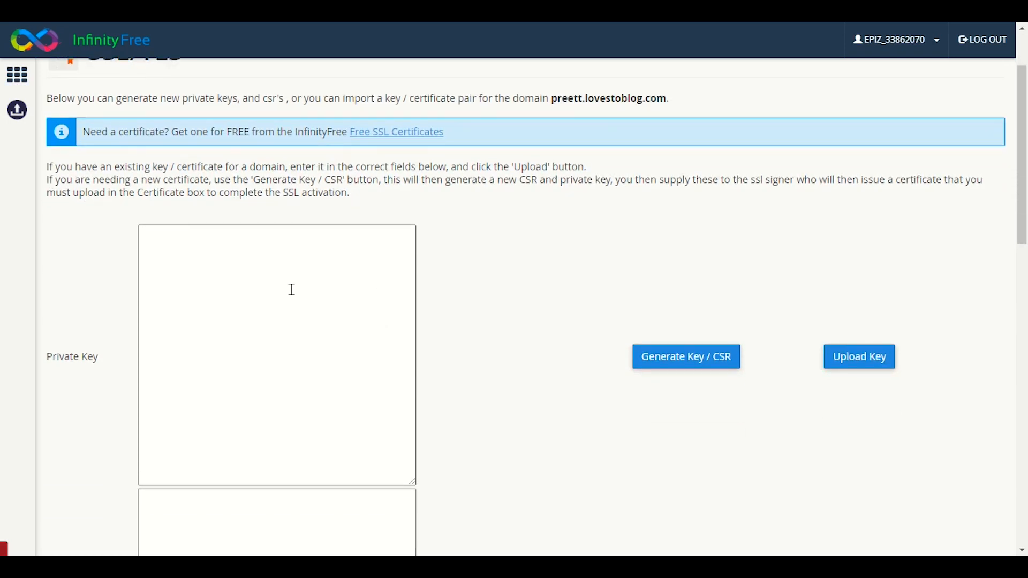
pyautogui.scroll(-7, 275, 248)
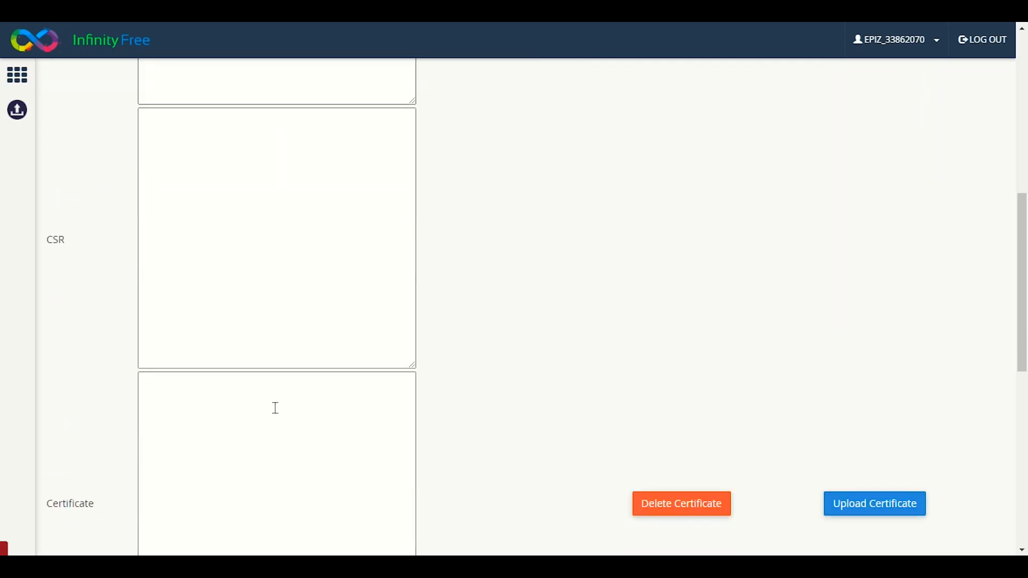
pyautogui.scroll(6, 310, 388)
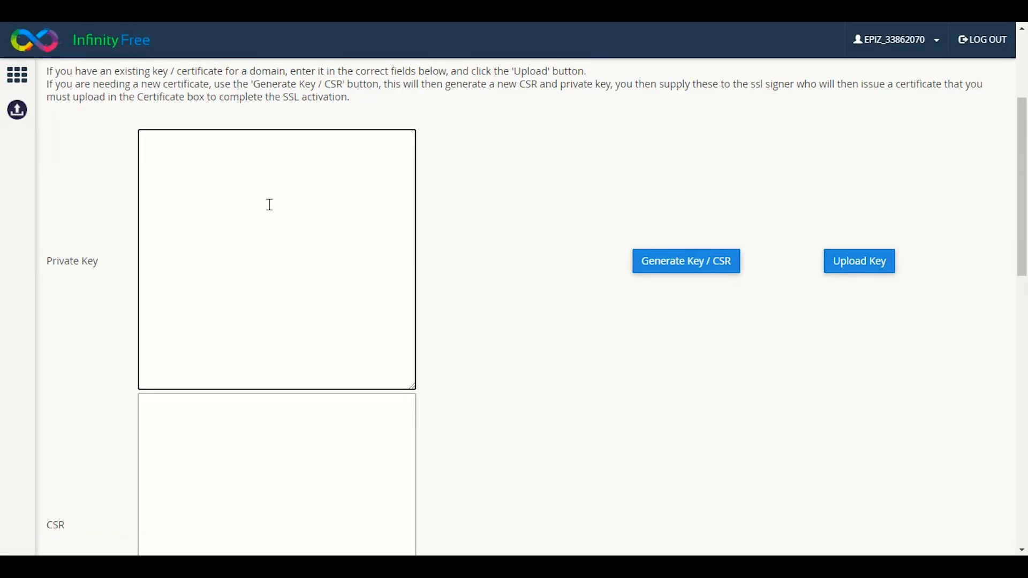
pyautogui.scroll(-6, 312, 365)
pyautogui.click(287, 347)
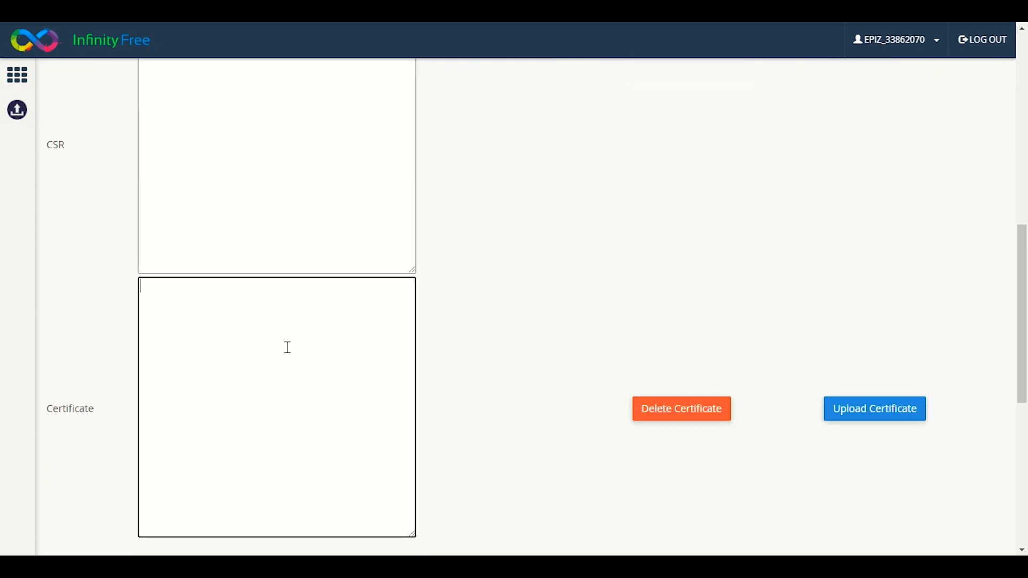
pyautogui.scroll(10, 884, 439)
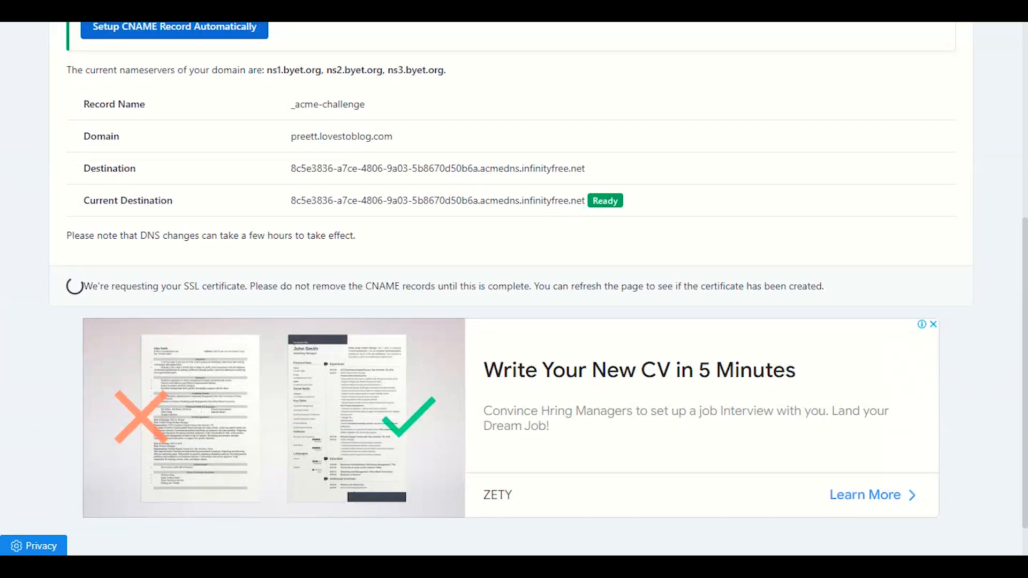
# Reload the certificate page and reveal the issued Private Key and Certificate.
pyautogui.rightClick(609, 255)
pyautogui.click(634, 298)
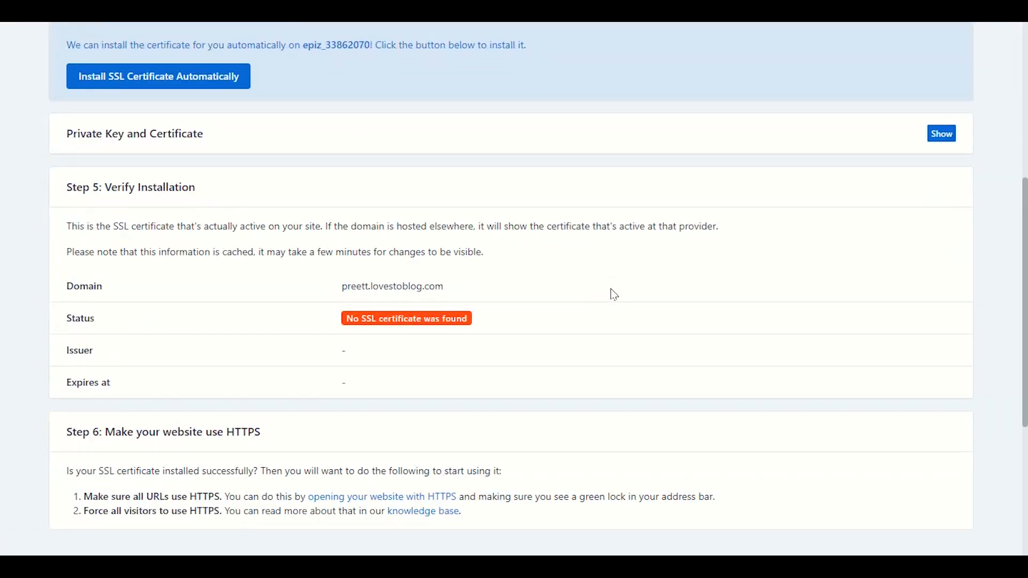
pyautogui.scroll(-3, 614, 294)
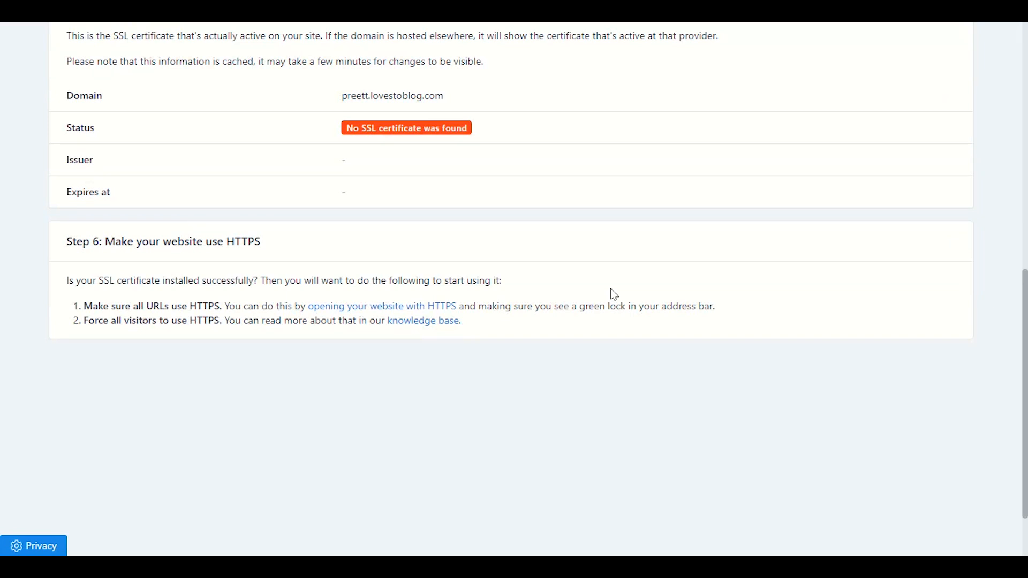
pyautogui.scroll(4, 614, 294)
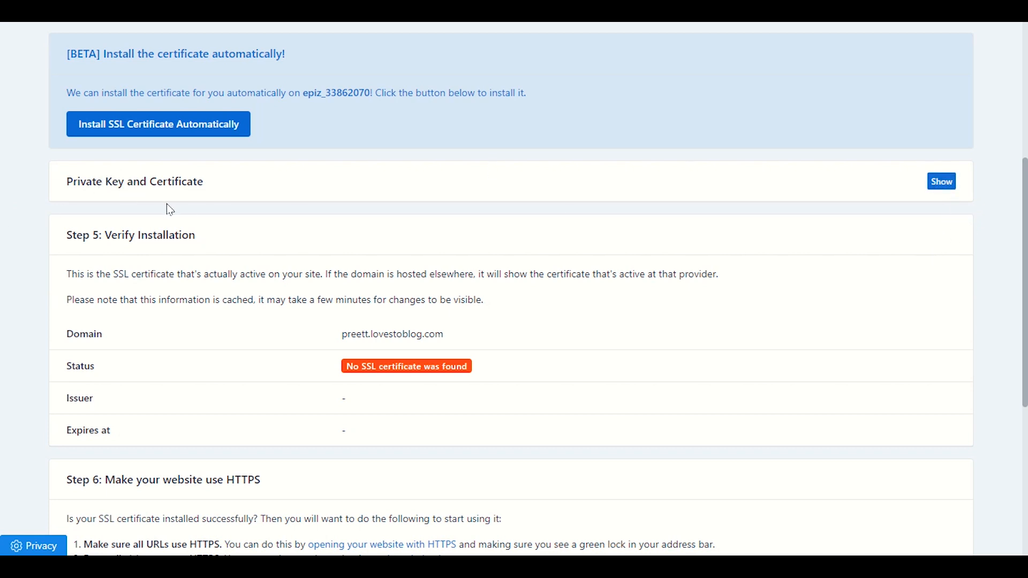
pyautogui.click(938, 182)
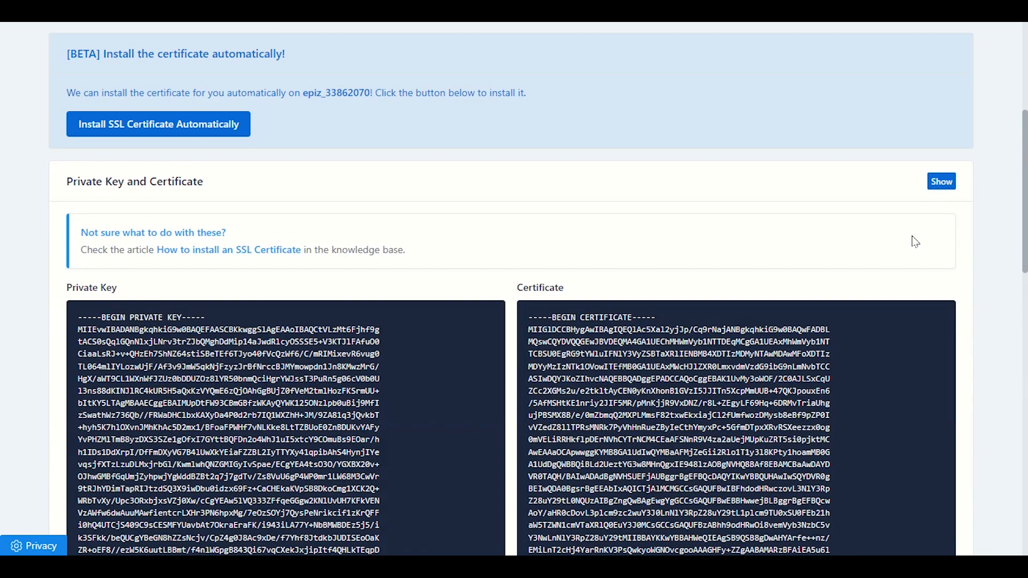
# Select and copy the entire issued private key text.
pyautogui.scroll(-4, 23, 249)
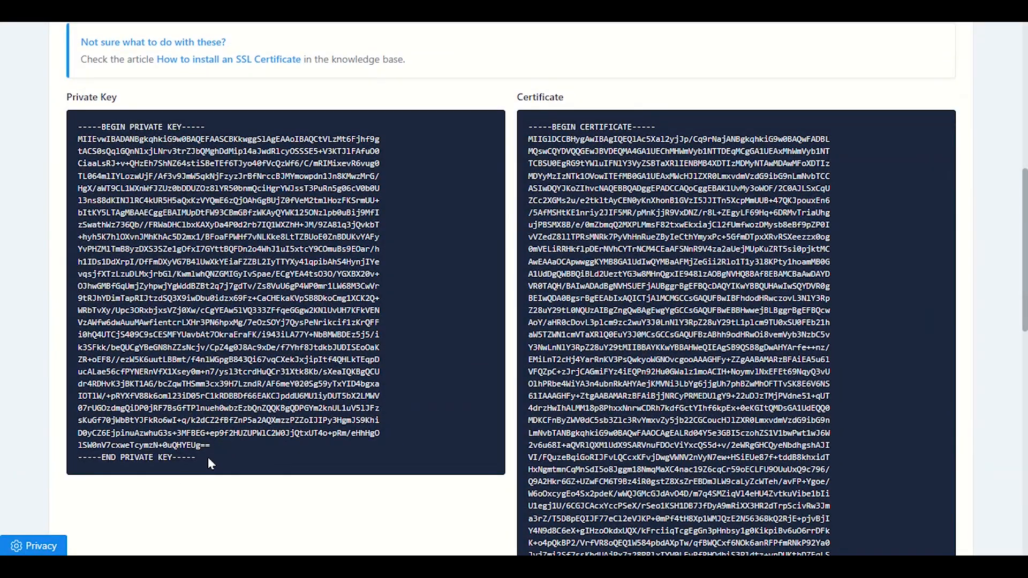
pyautogui.moveTo(210, 464); pyautogui.dragTo(73, 126)
pyautogui.rightClick(111, 168)
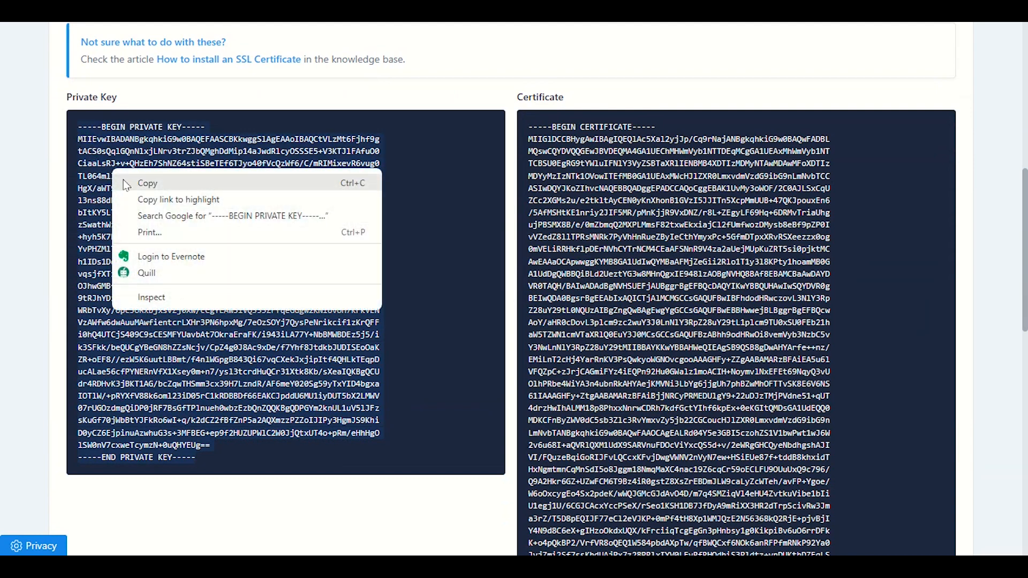
pyautogui.click(124, 178)
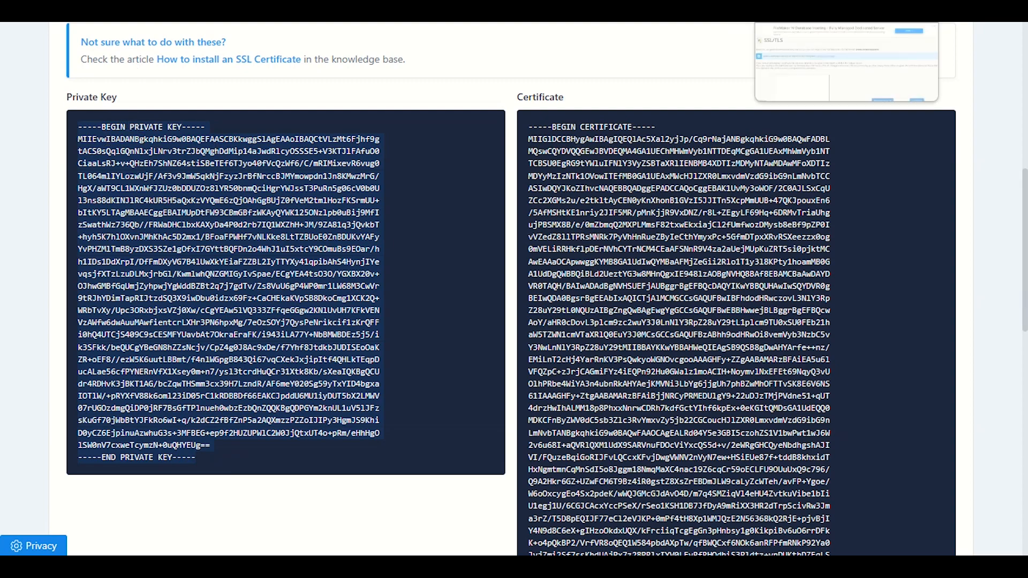
# Paste the private key into the control panel's SSL/TLS Private Key field.
pyautogui.click(813, 11)
pyautogui.scroll(-2, 199, 258)
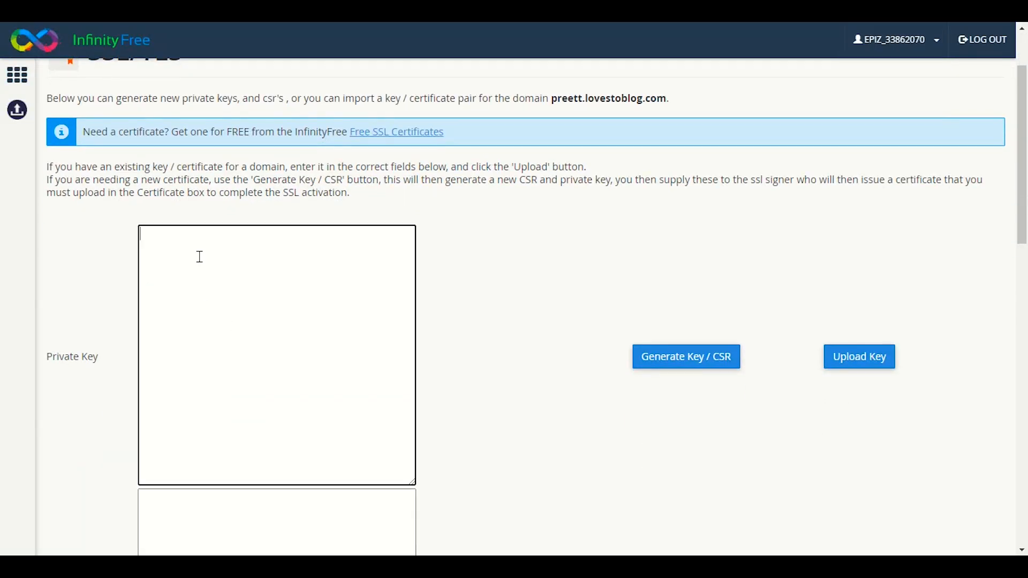
pyautogui.rightClick(198, 252)
pyautogui.click(208, 362)
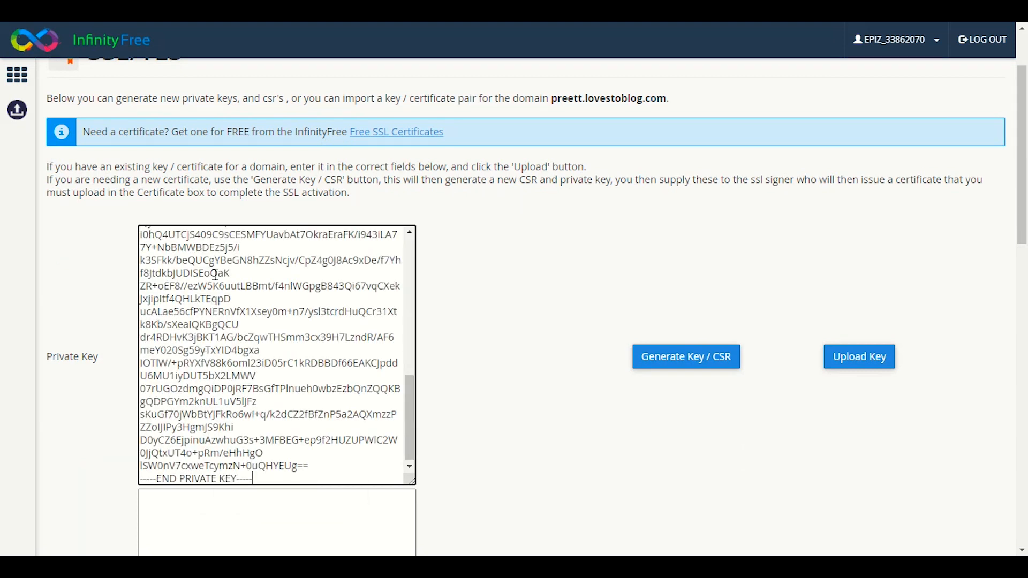
pyautogui.scroll(-4, 527, 287)
pyautogui.scroll(-5, 527, 289)
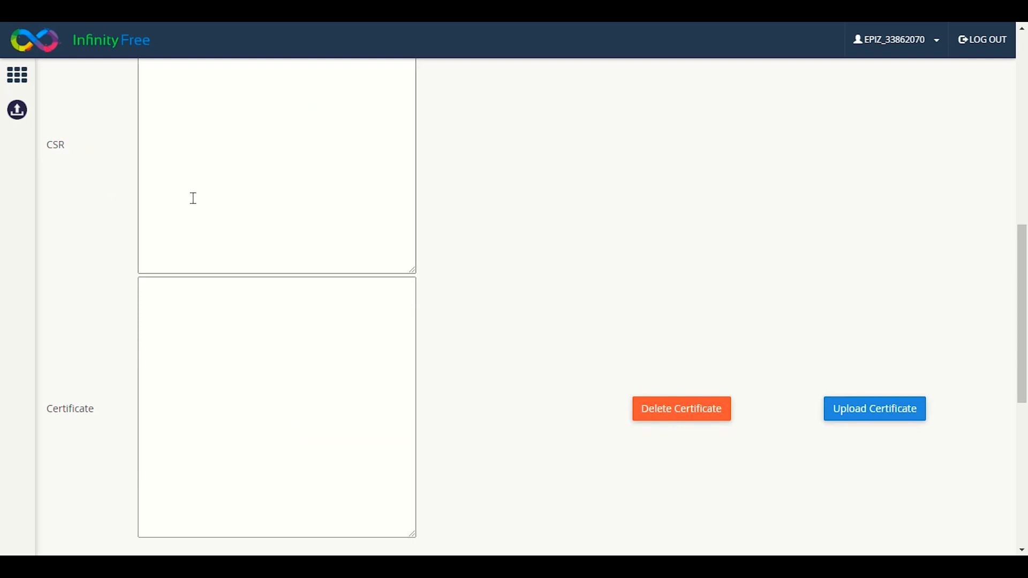
pyautogui.click(179, 319)
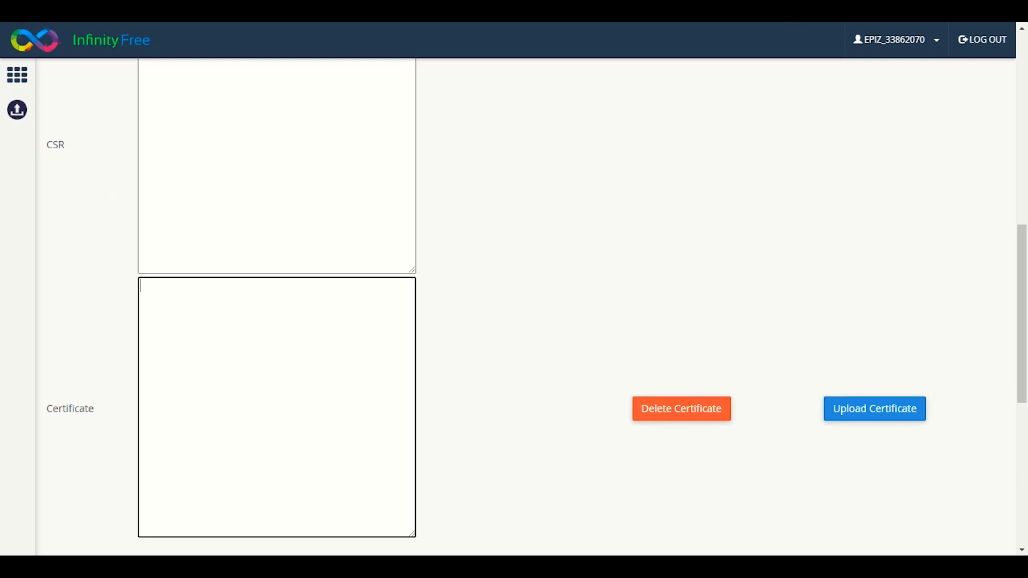
# Copy the full issued certificate text from the certificate page.
pyautogui.hotkey('ctrl', 'Tab')
pyautogui.scroll(-2, 611, 141)
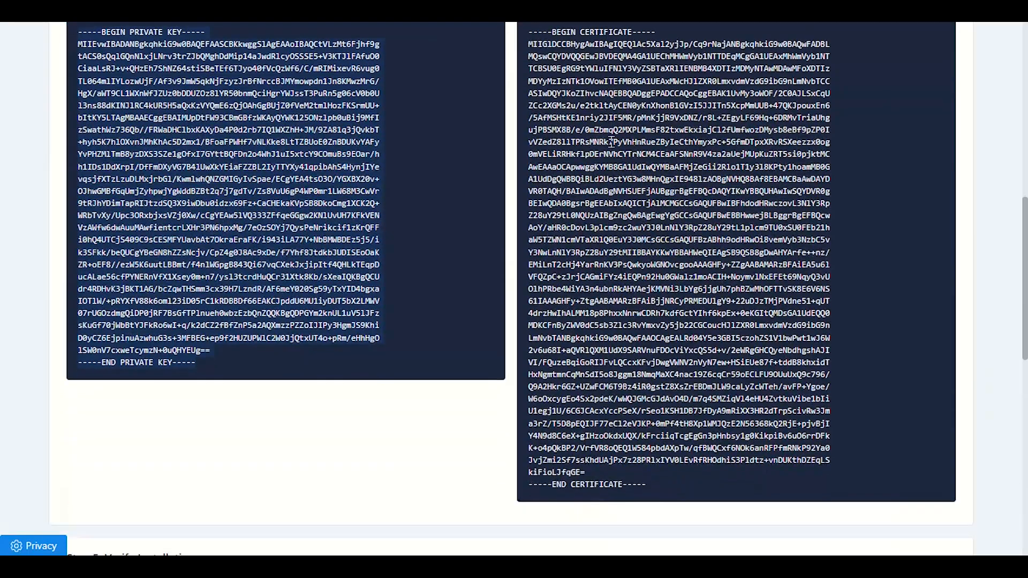
pyautogui.scroll(1, 621, 195)
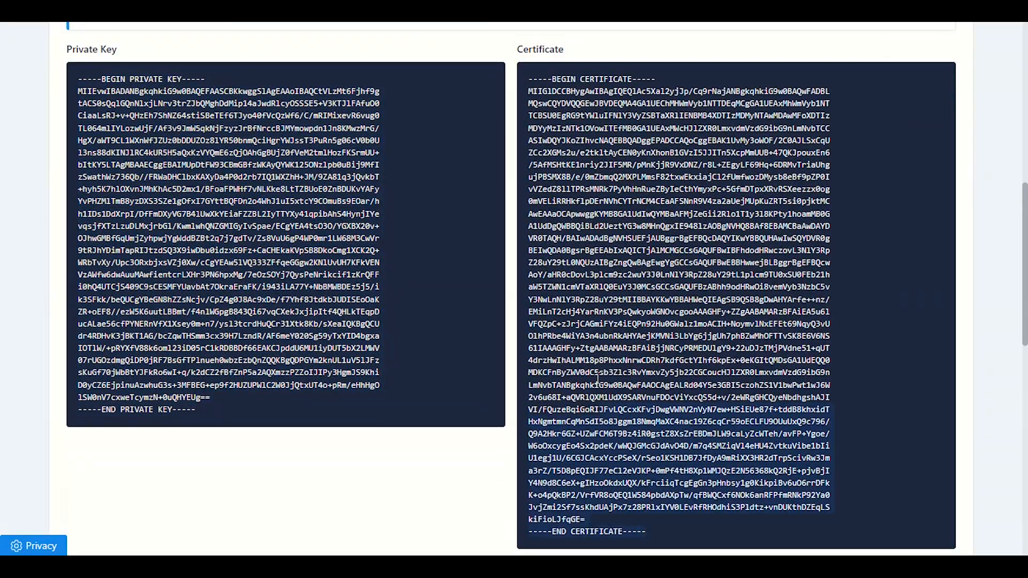
pyautogui.moveTo(556, 140); pyautogui.dragTo(525, 86)
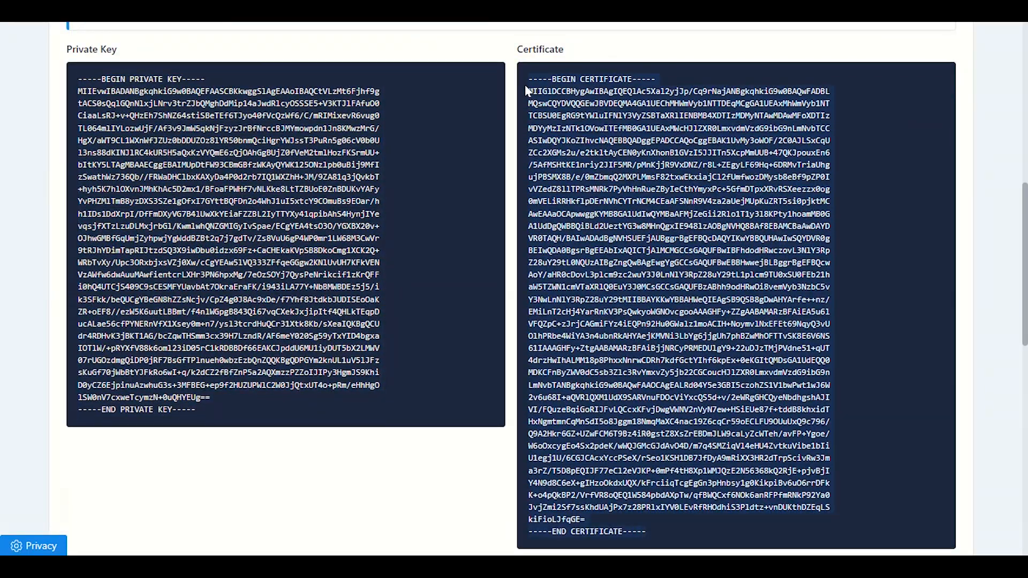
pyautogui.rightClick(565, 95)
pyautogui.click(601, 108)
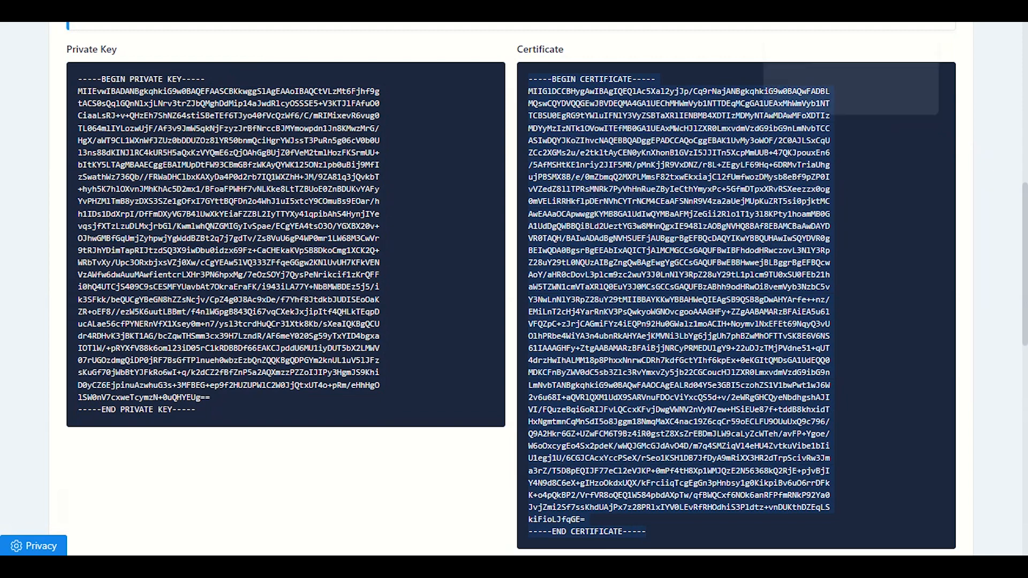
# Paste the certificate into the Certificate field and upload it.
pyautogui.click(803, 10)
pyautogui.rightClick(309, 310)
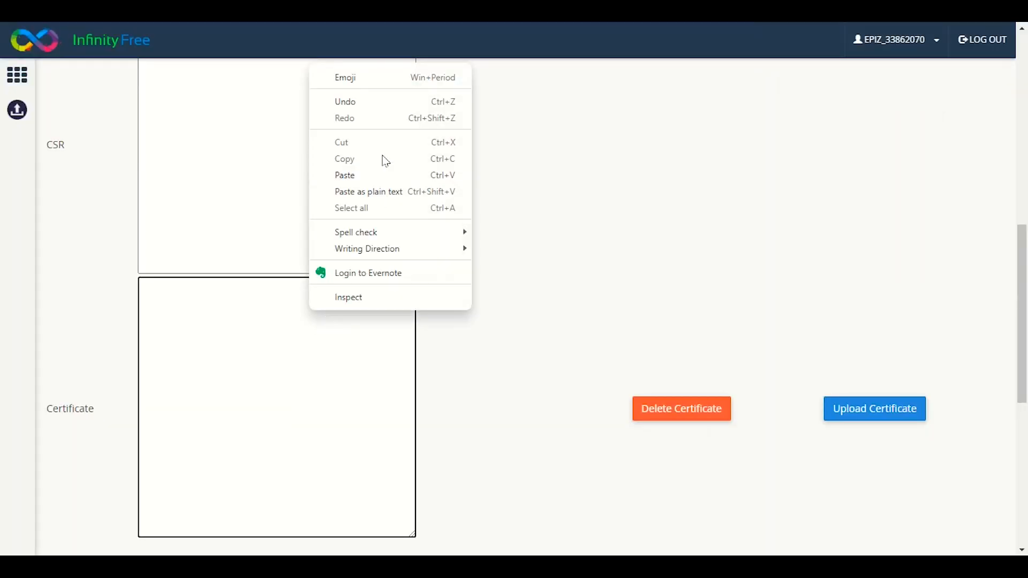
pyautogui.click(381, 174)
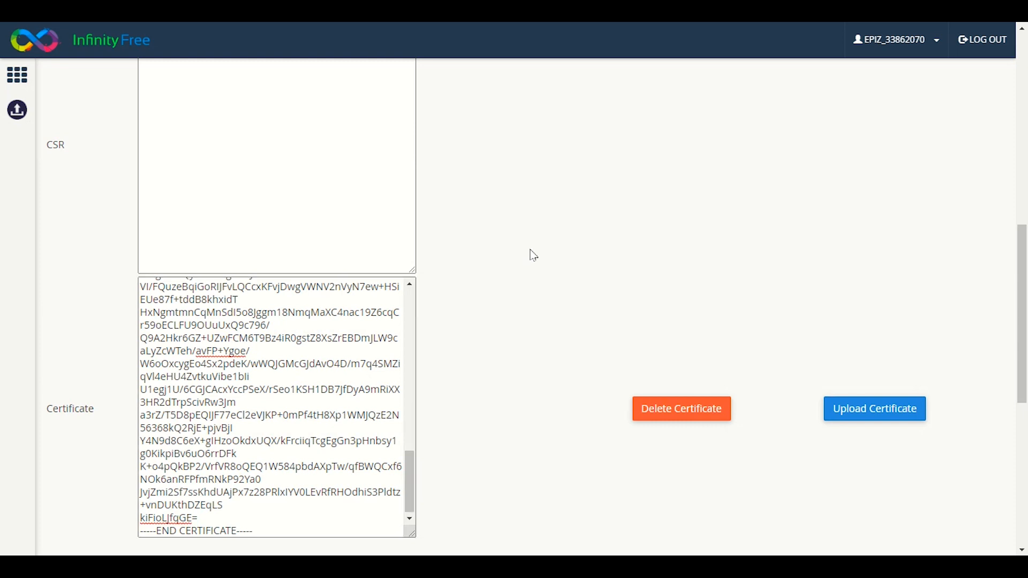
pyautogui.scroll(6, 535, 308)
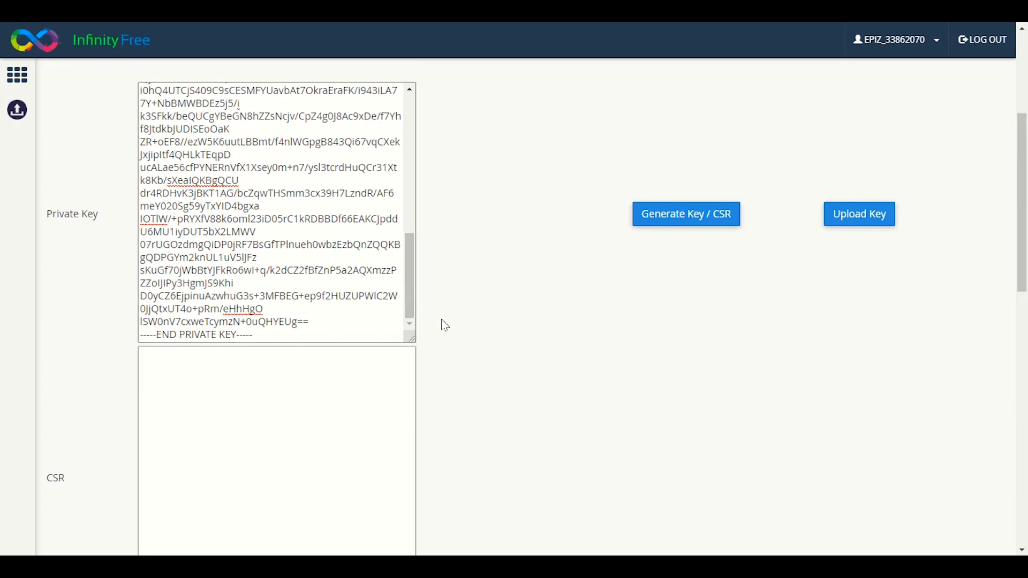
pyautogui.scroll(-7, 455, 322)
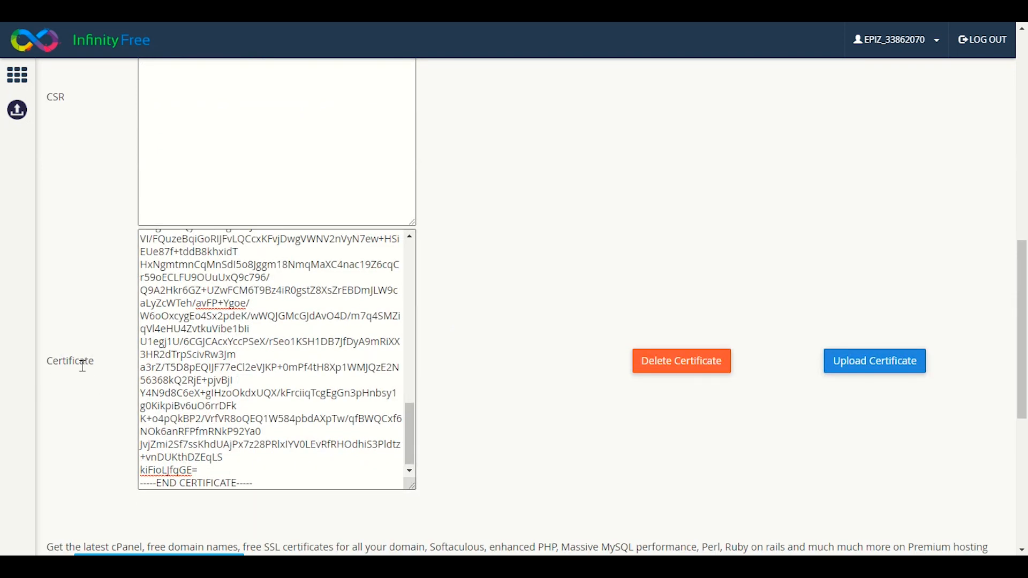
pyautogui.click(852, 373)
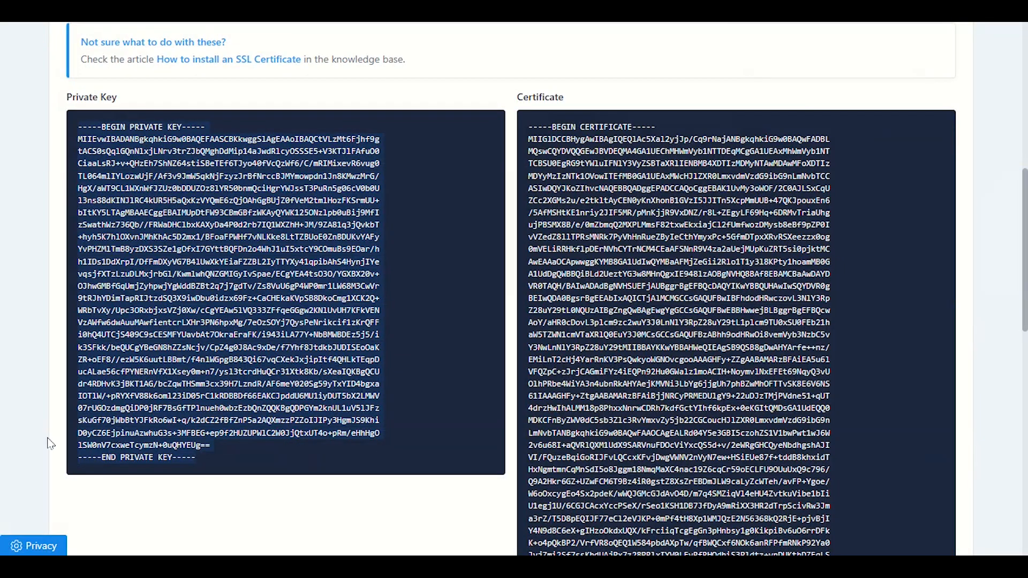
# Scroll the preett.lovestoblog.com certificate page back up toward Step 4.
pyautogui.scroll(5, 48, 444)
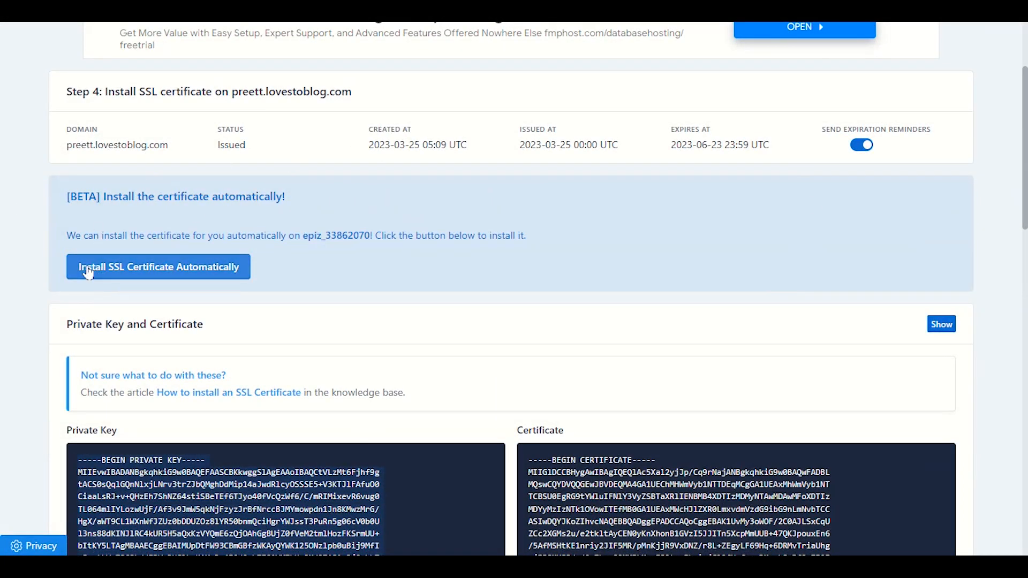
# Install the SSL certificate automatically, check Step 5's status, then return to the control panel.
pyautogui.click(213, 276)
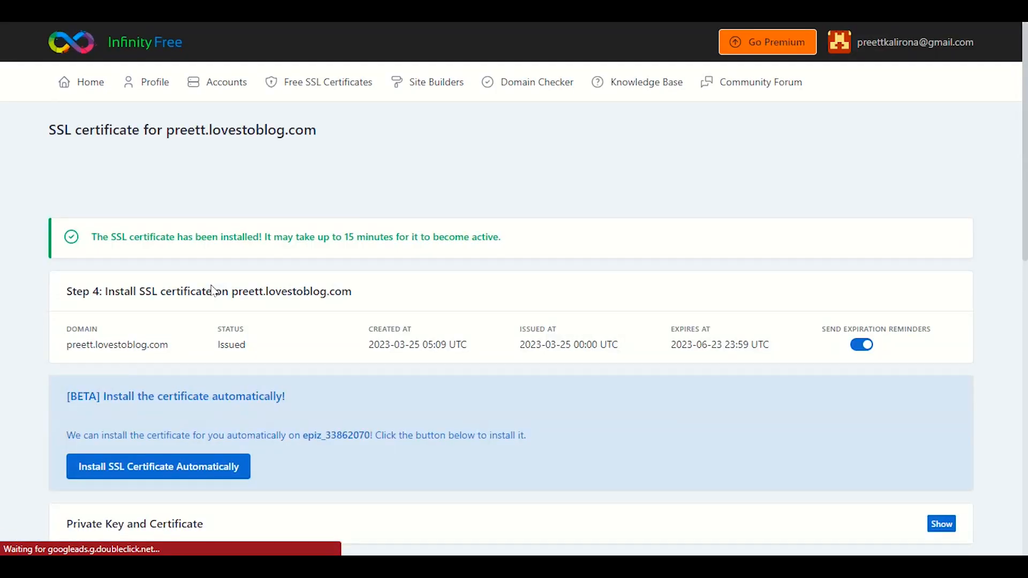
pyautogui.scroll(-3, 213, 290)
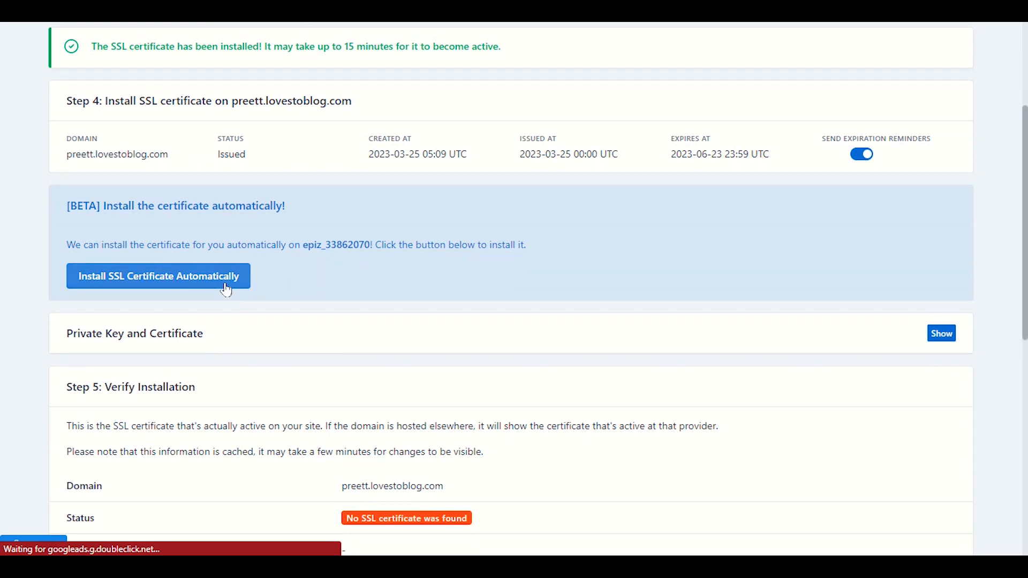
pyautogui.scroll(3, 226, 290)
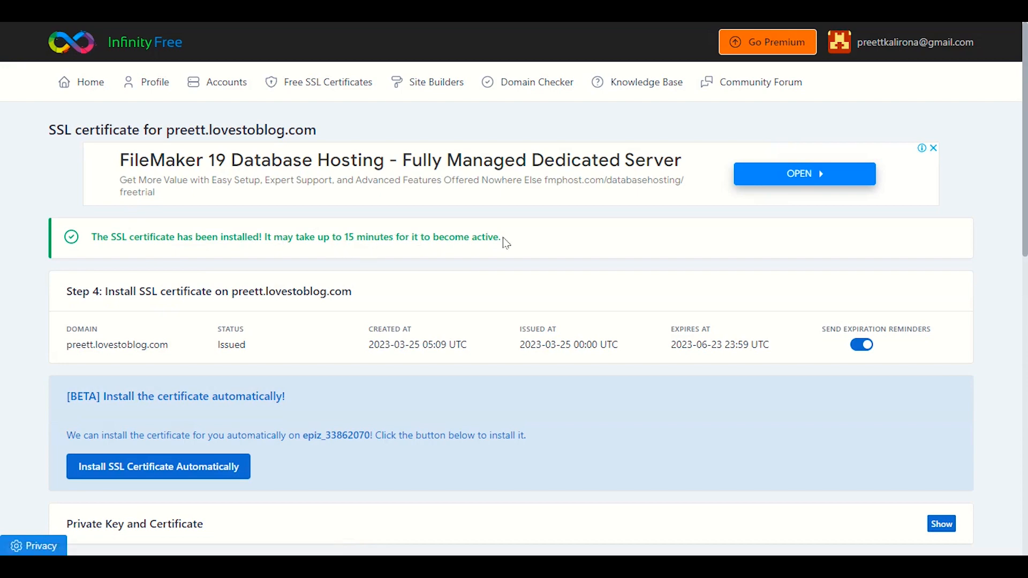
pyautogui.scroll(-6, 505, 243)
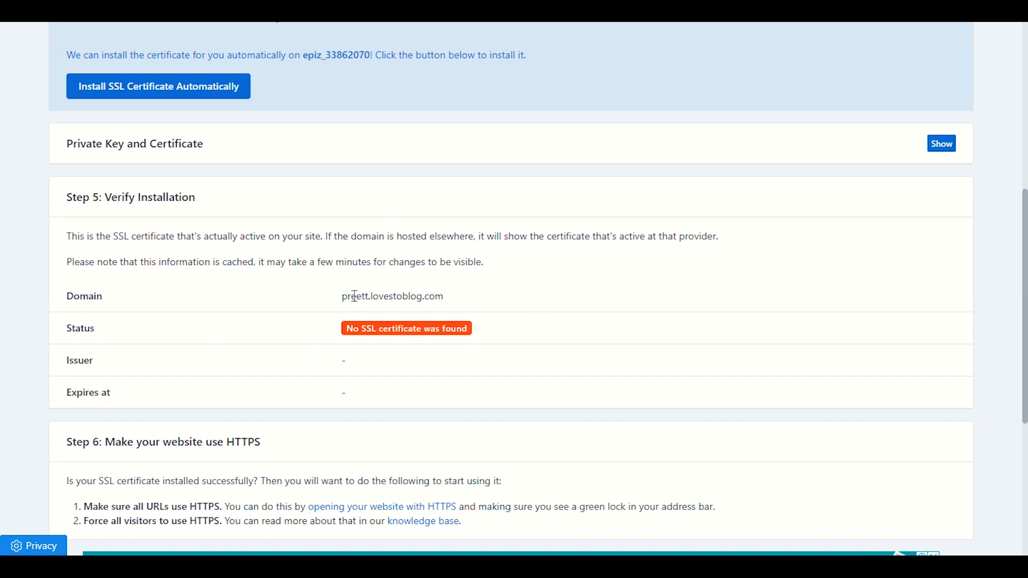
pyautogui.scroll(1, 347, 320)
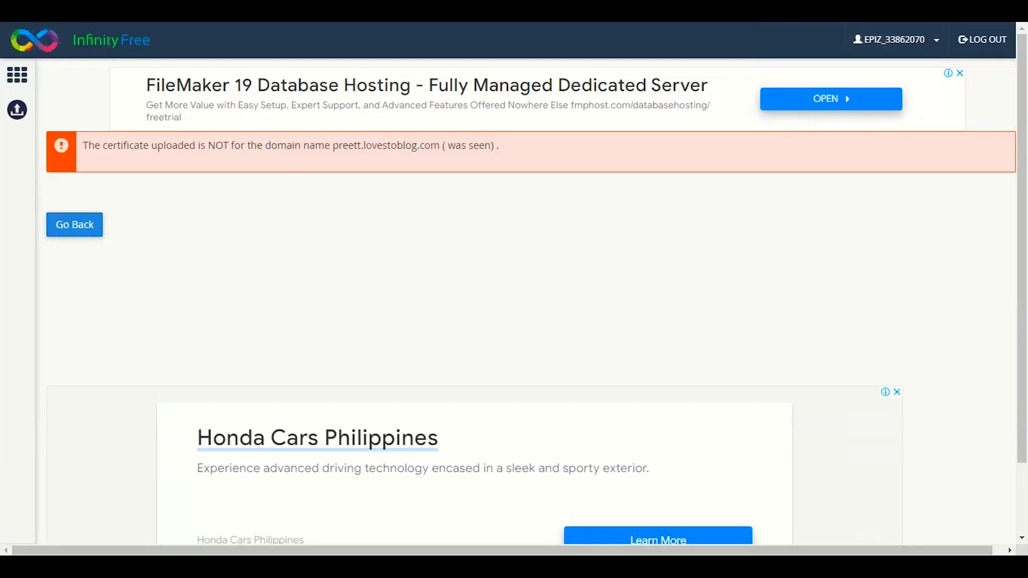
pyautogui.click(60, 220)
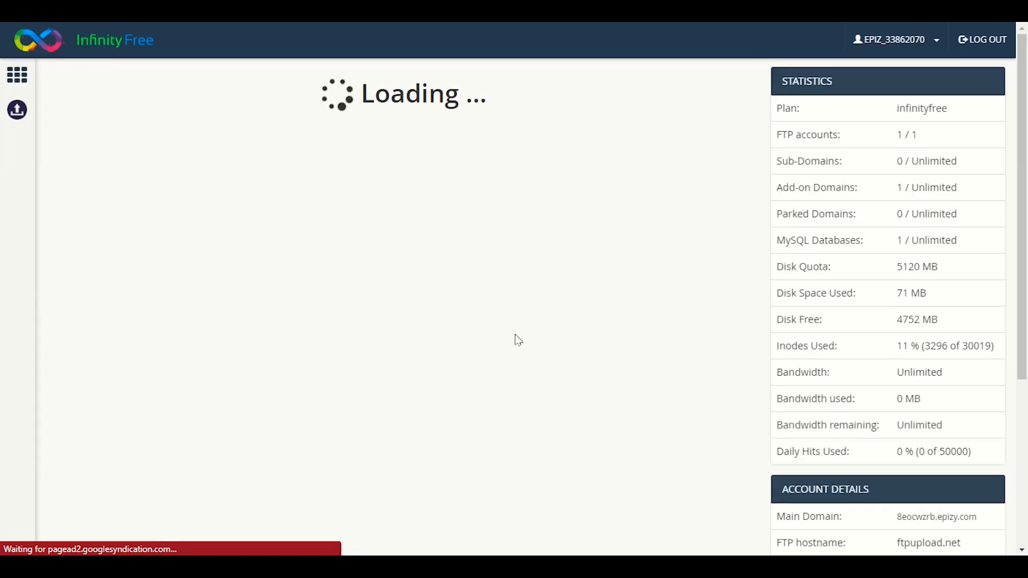
# Review the Private Key and Certificate in preett.lovestoblog.com's SSL/TLS configuration.
pyautogui.scroll(-15, 508, 338)
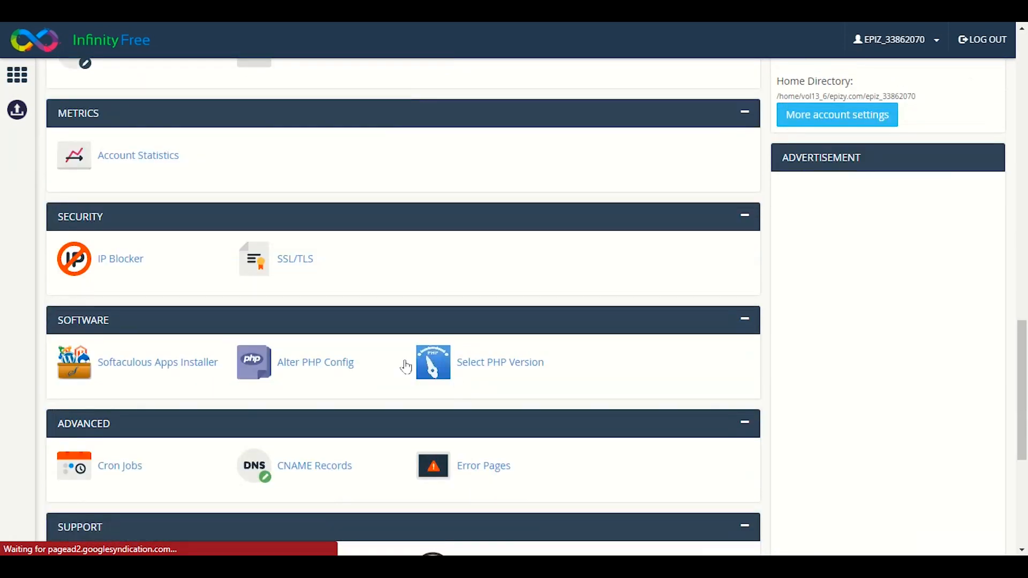
pyautogui.click(295, 260)
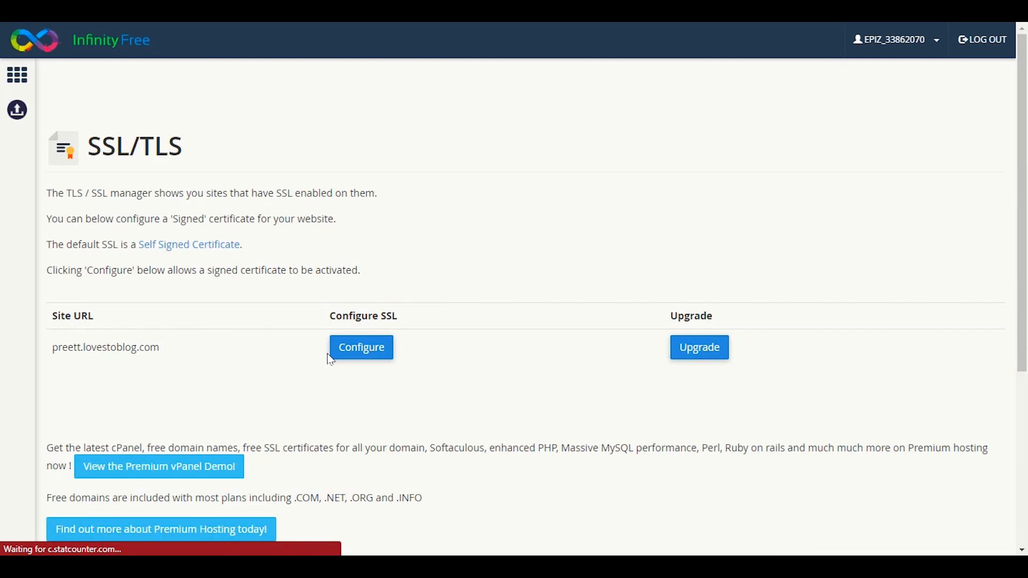
pyautogui.scroll(-5, 346, 355)
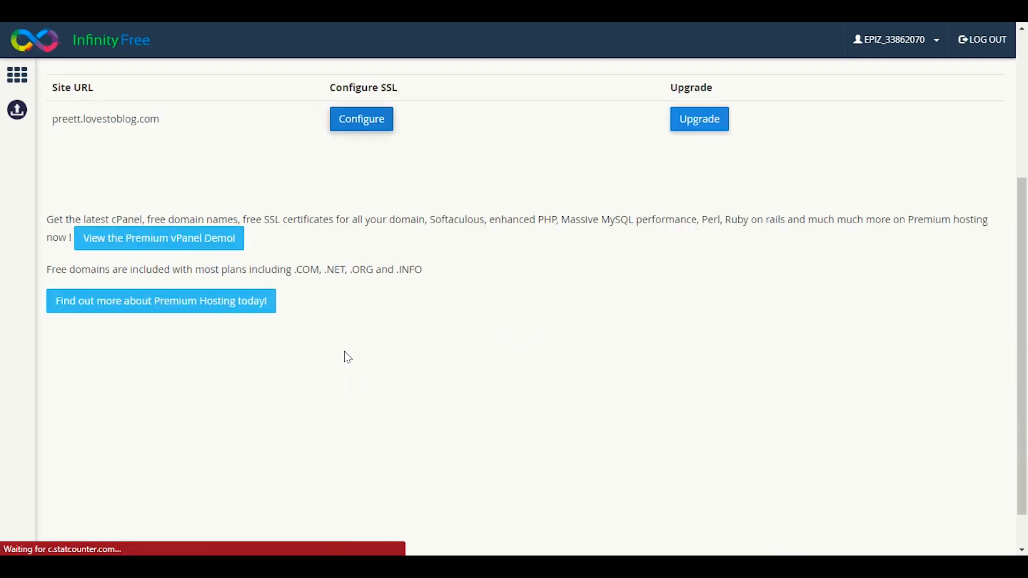
pyautogui.scroll(5, 342, 355)
pyautogui.scroll(-5, 339, 360)
pyautogui.scroll(5, 336, 368)
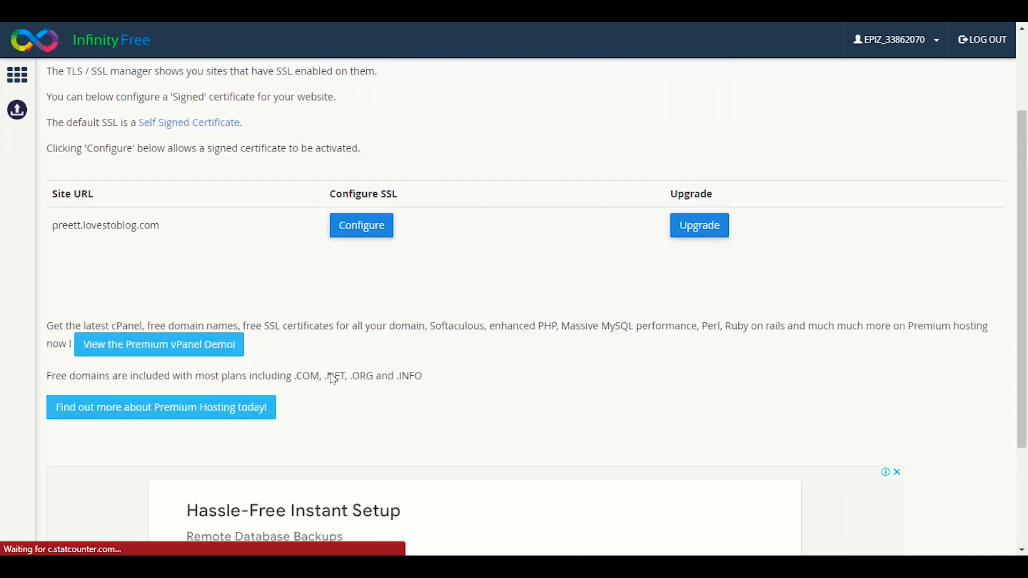
pyautogui.click(361, 347)
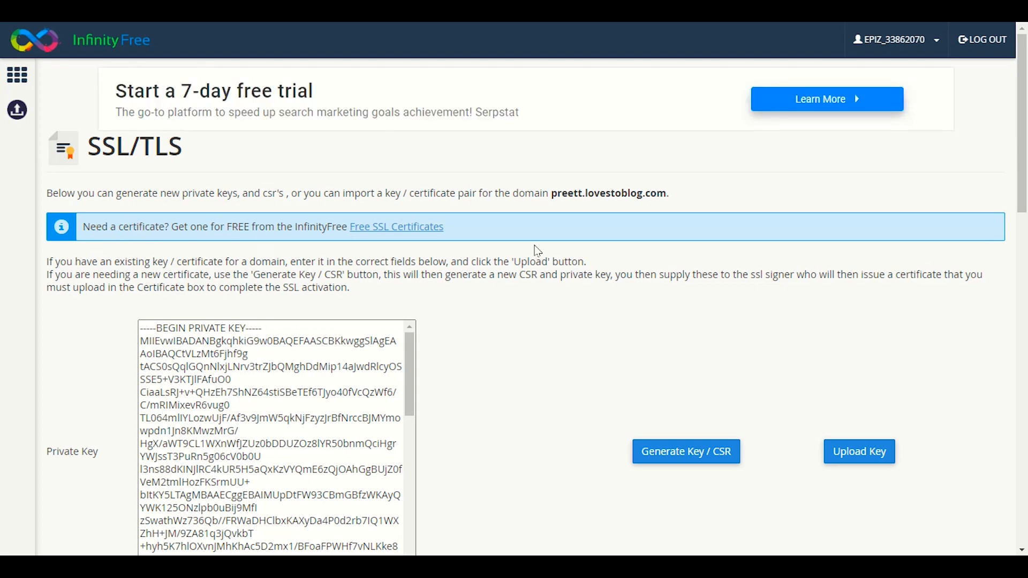
pyautogui.scroll(-6, 530, 292)
pyautogui.scroll(-5, 503, 366)
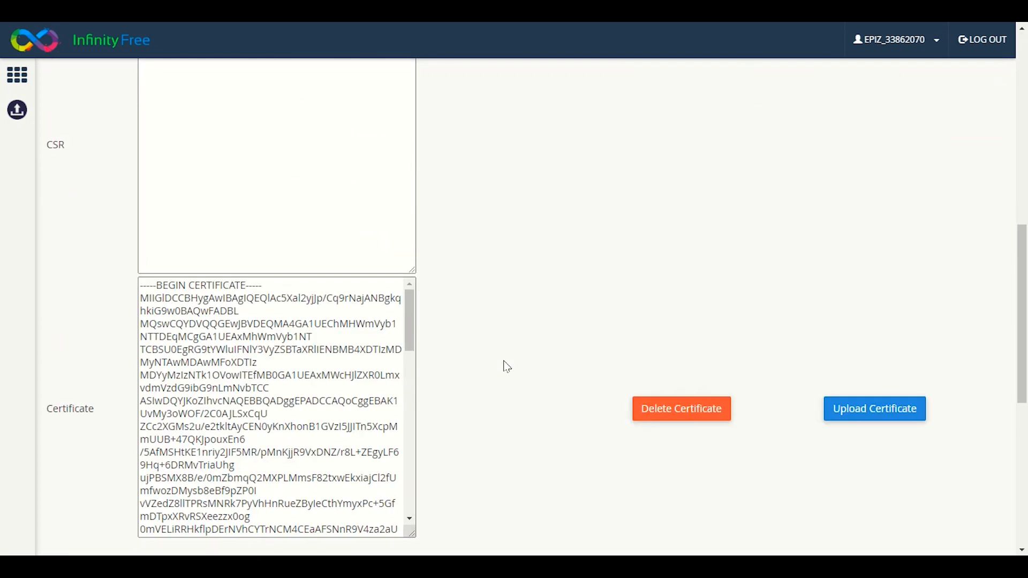
pyautogui.scroll(10, 499, 367)
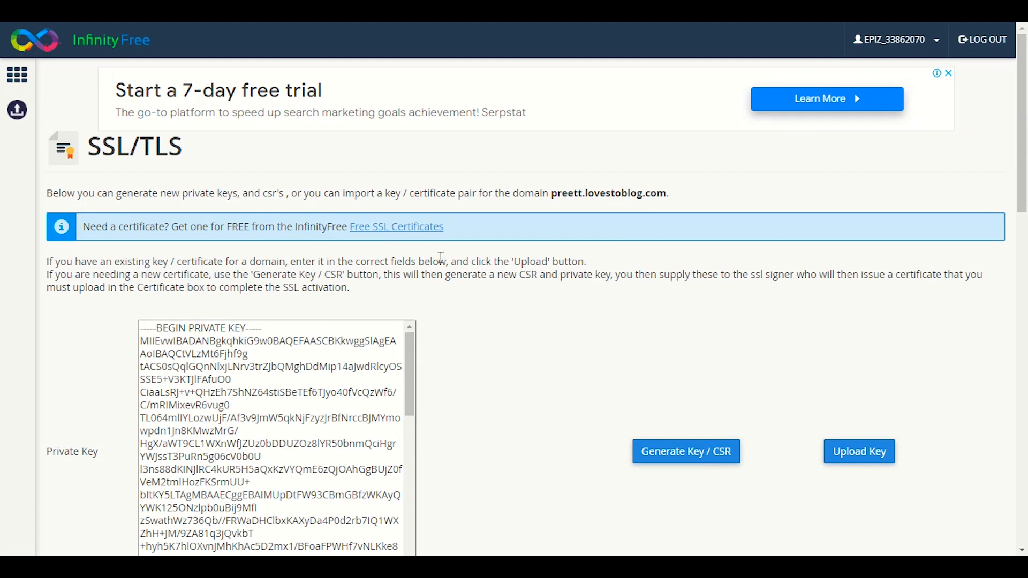
pyautogui.scroll(-5, 519, 295)
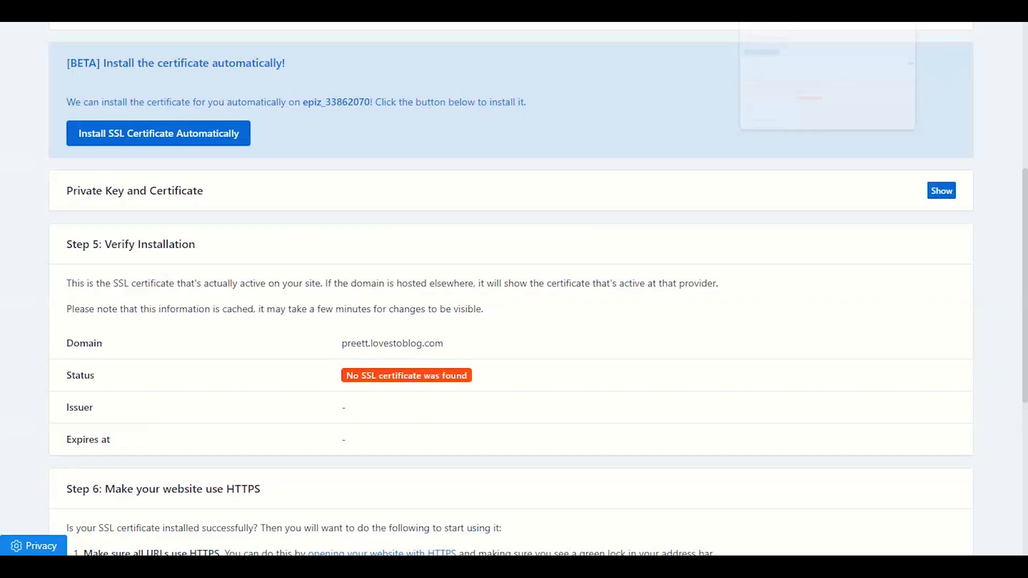
# Reload the certificate page twice to recheck Step 5's installation status.
pyautogui.rightClick(732, 300)
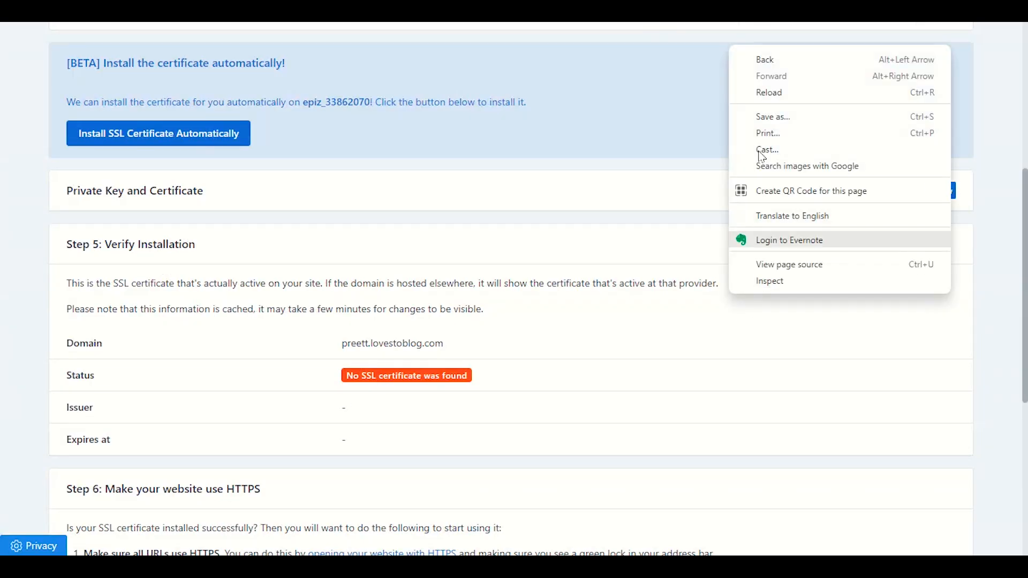
pyautogui.click(749, 92)
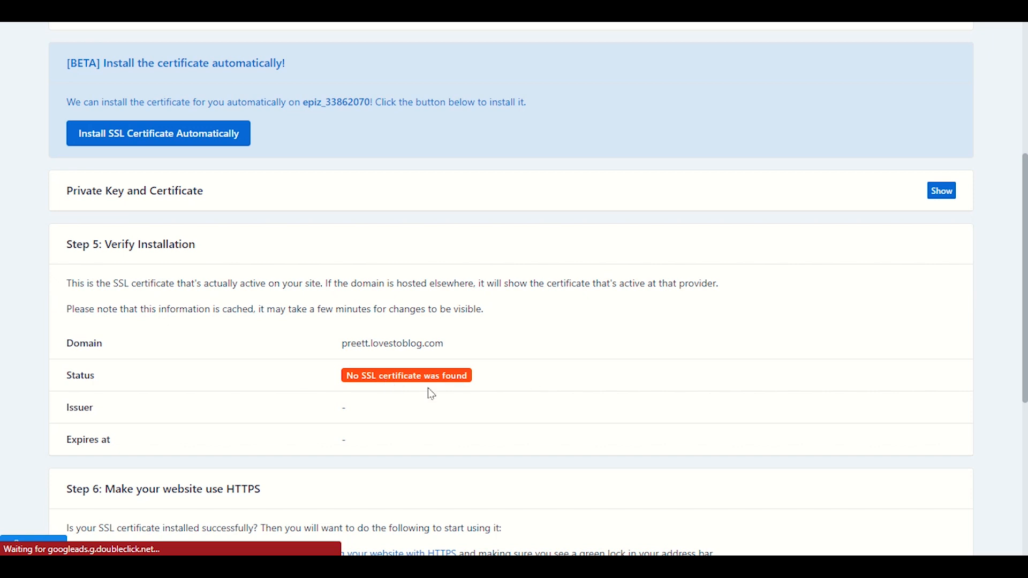
pyautogui.scroll(-2, 269, 270)
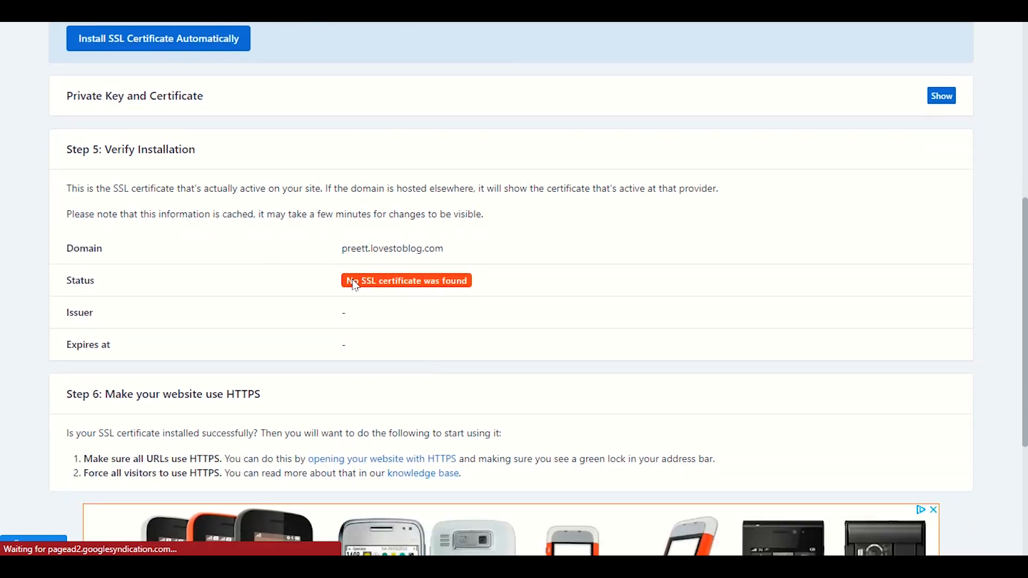
pyautogui.scroll(4, 350, 305)
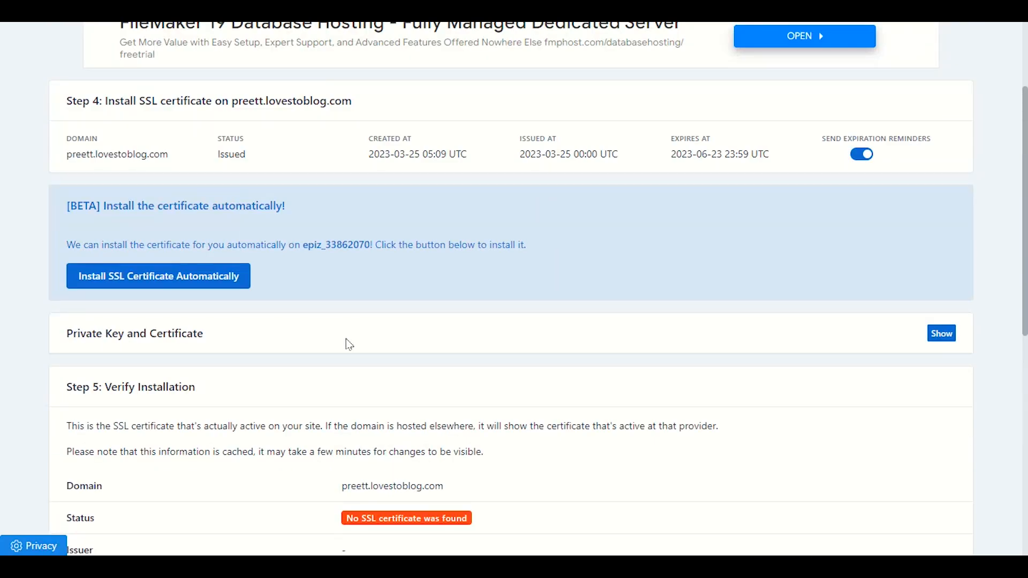
pyautogui.scroll(-2, 346, 344)
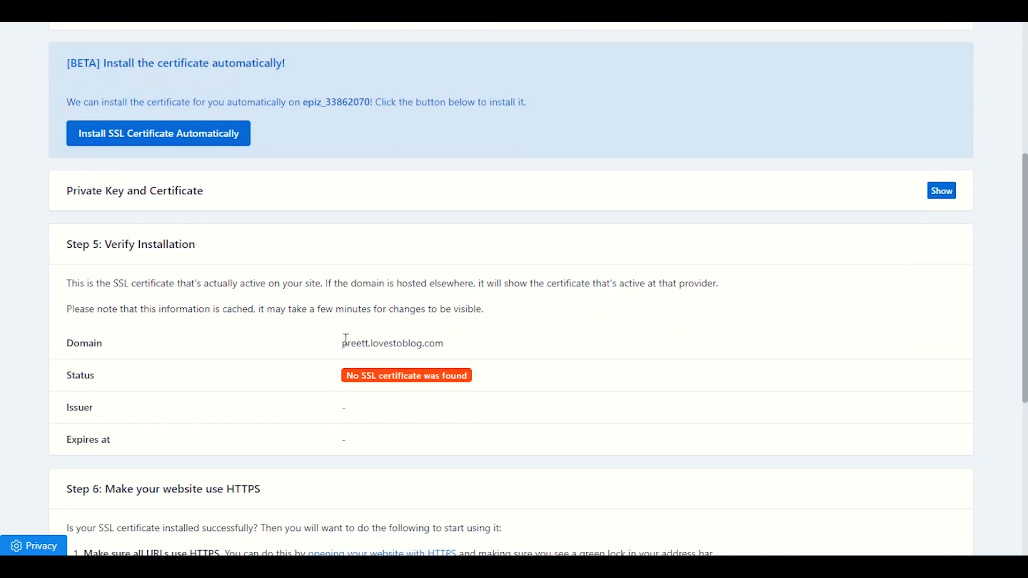
pyautogui.rightClick(345, 341)
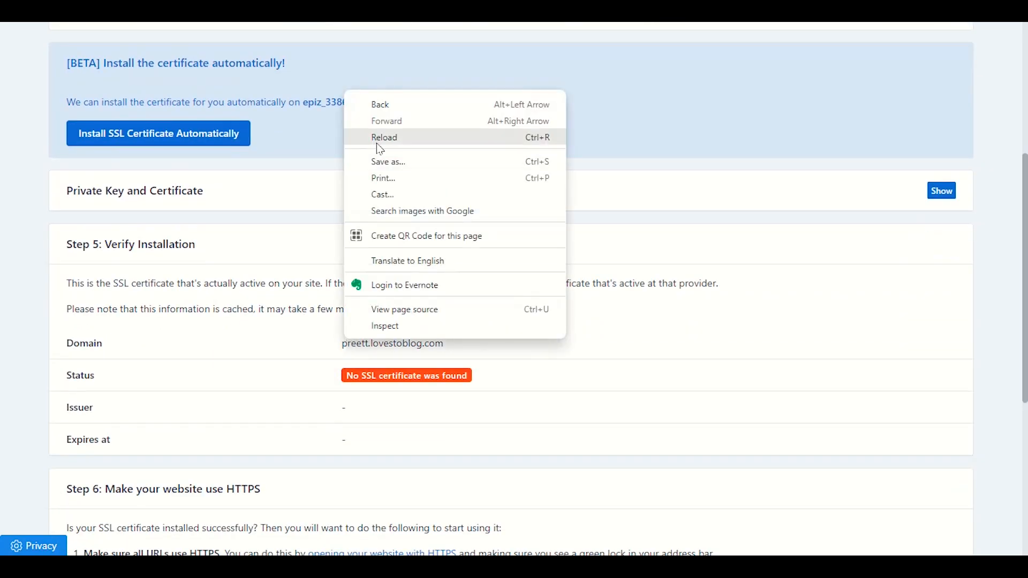
pyautogui.click(376, 143)
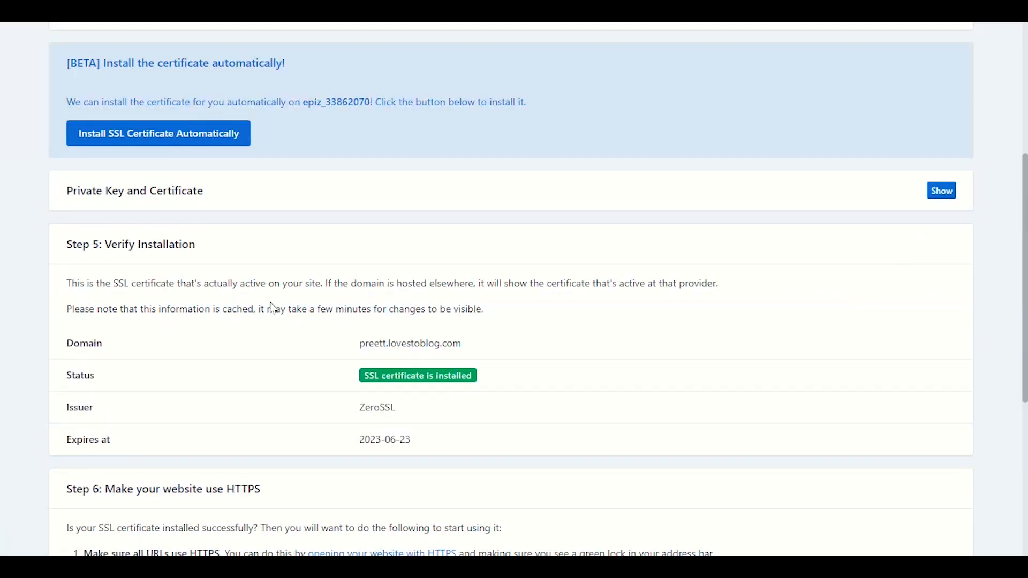
pyautogui.scroll(-1, 272, 305)
pyautogui.scroll(-1, 273, 309)
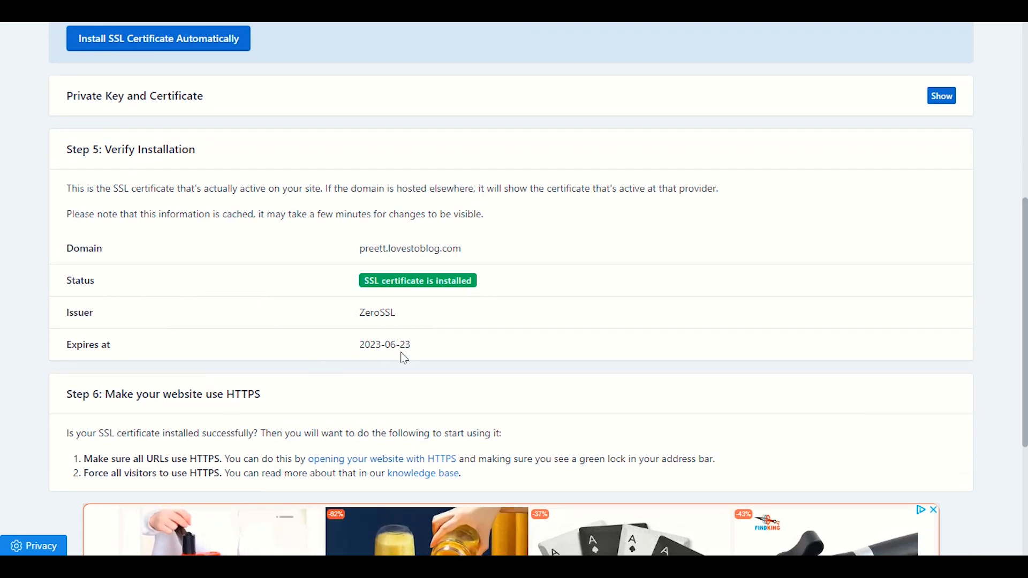
pyautogui.scroll(-3, 470, 354)
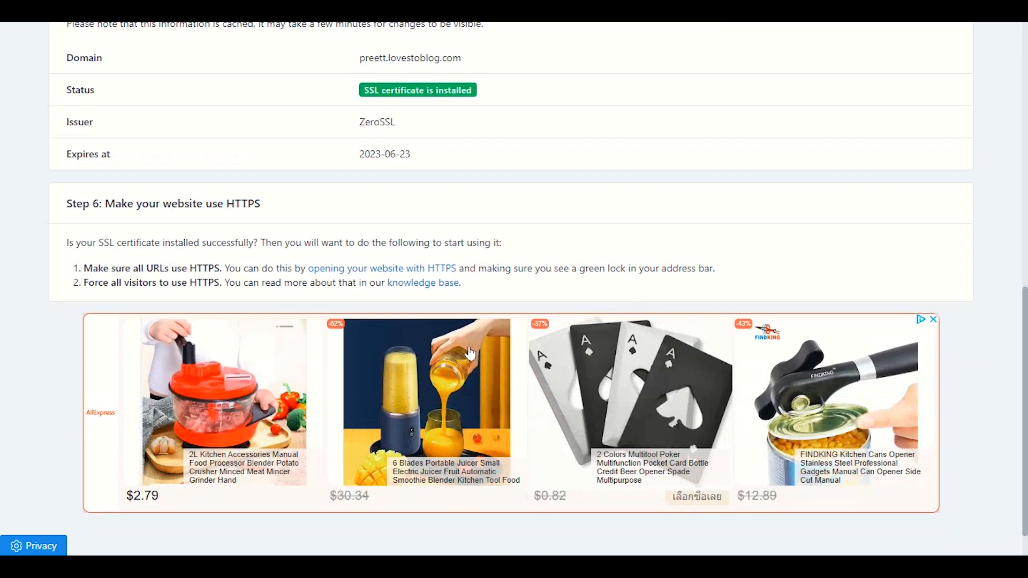
pyautogui.scroll(-2, 470, 353)
pyautogui.scroll(3, 362, 360)
pyautogui.scroll(-3, 363, 366)
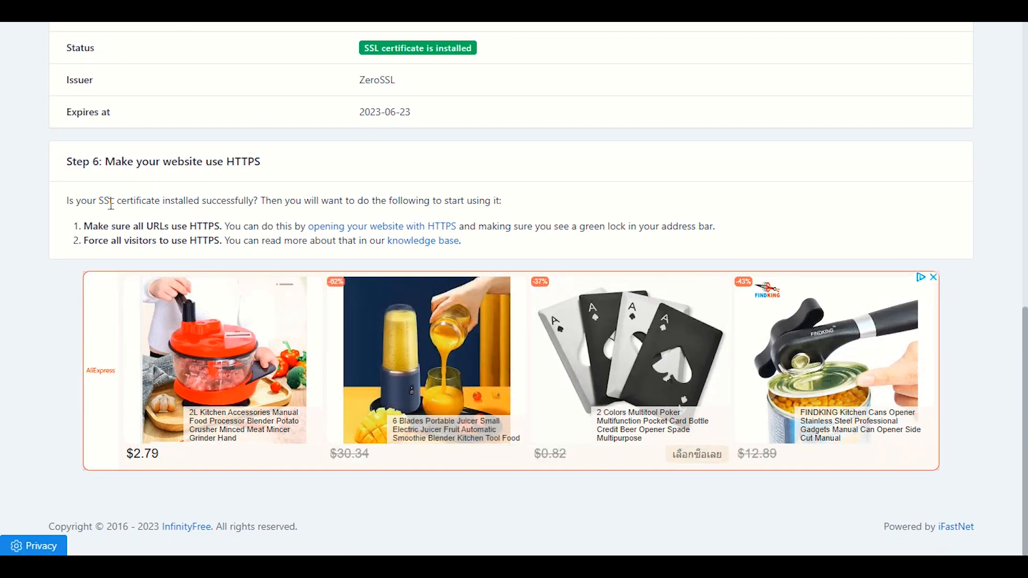
pyautogui.click(349, 226)
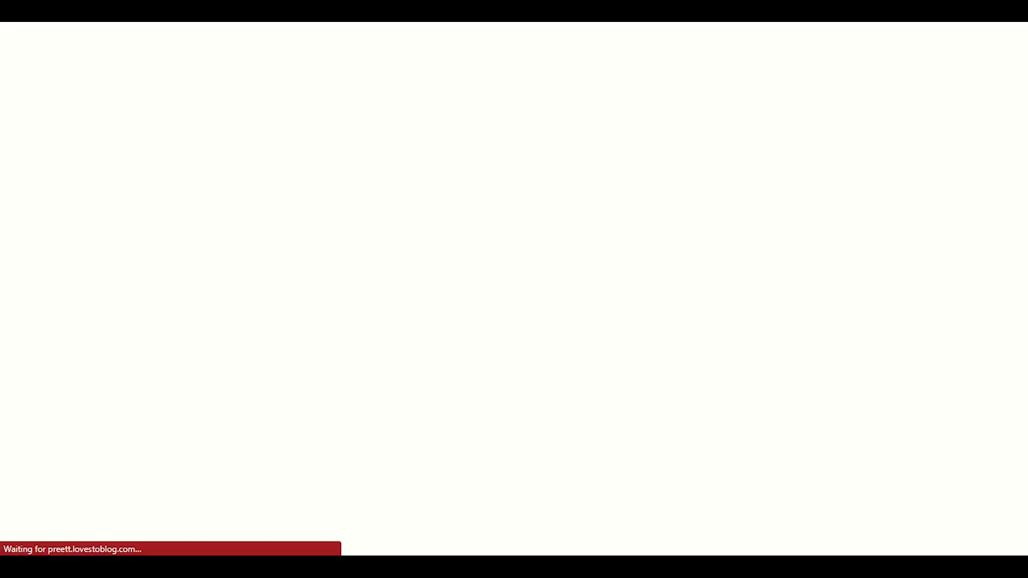
# Confirm via the padlock that the connection is secure and the certificate valid.
pyautogui.click(111, 6)
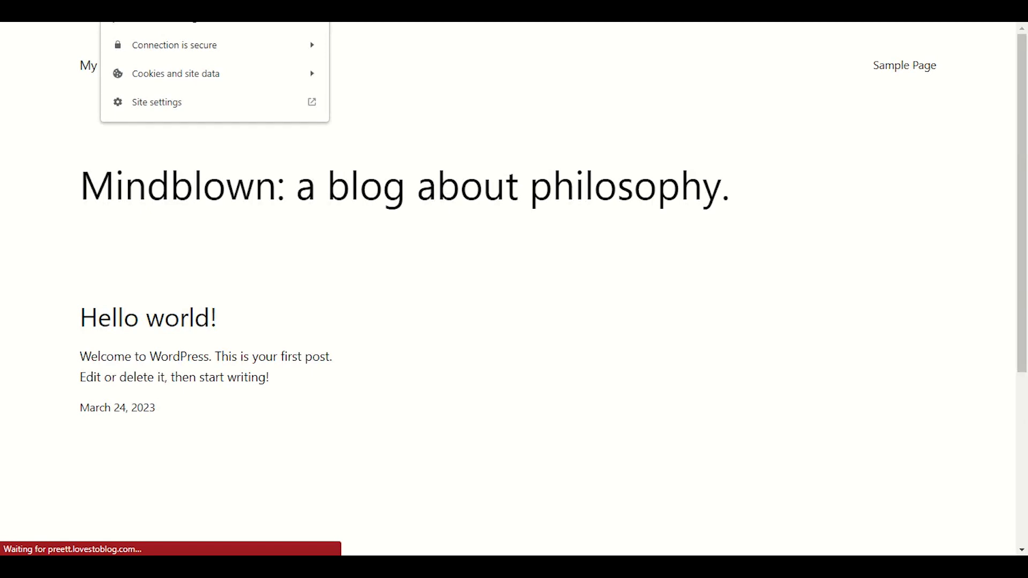
pyautogui.click(179, 48)
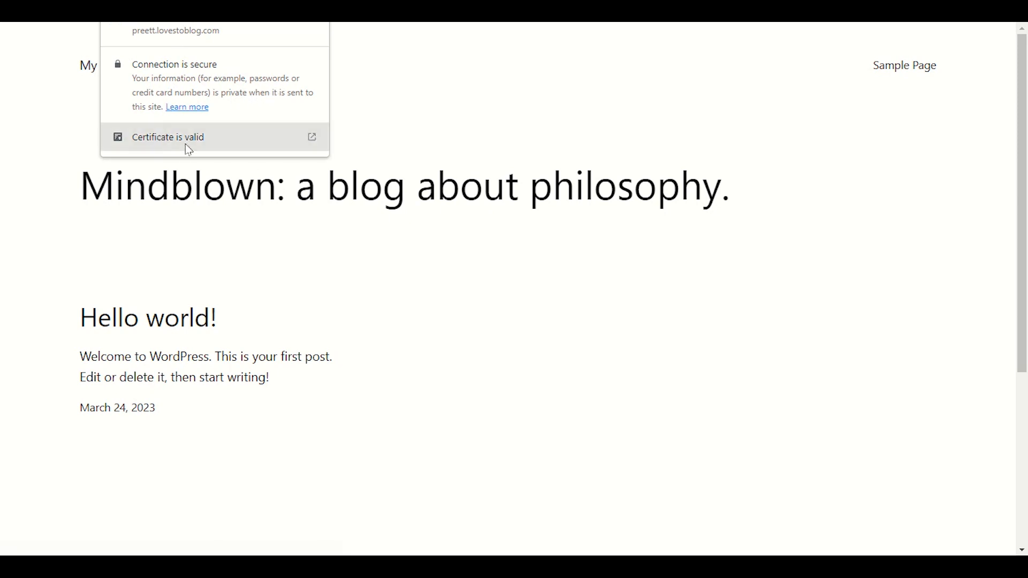
pyautogui.click(368, 90)
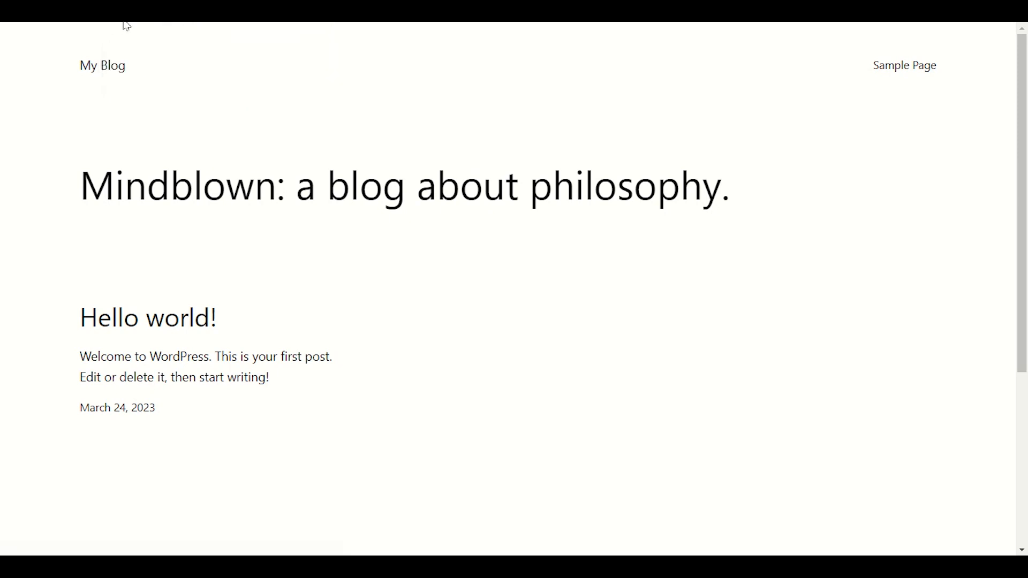